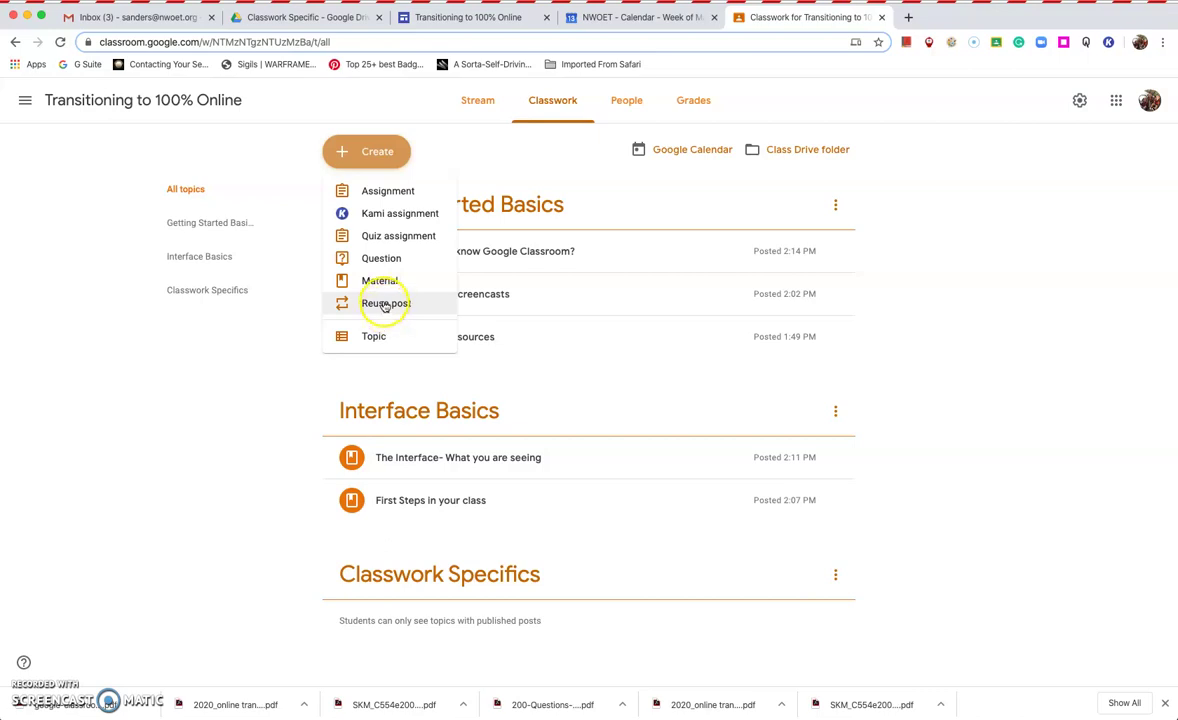
# Create a quiz assignment titled "Testing How to Use Google Classroom".
pyautogui.click(390, 238)
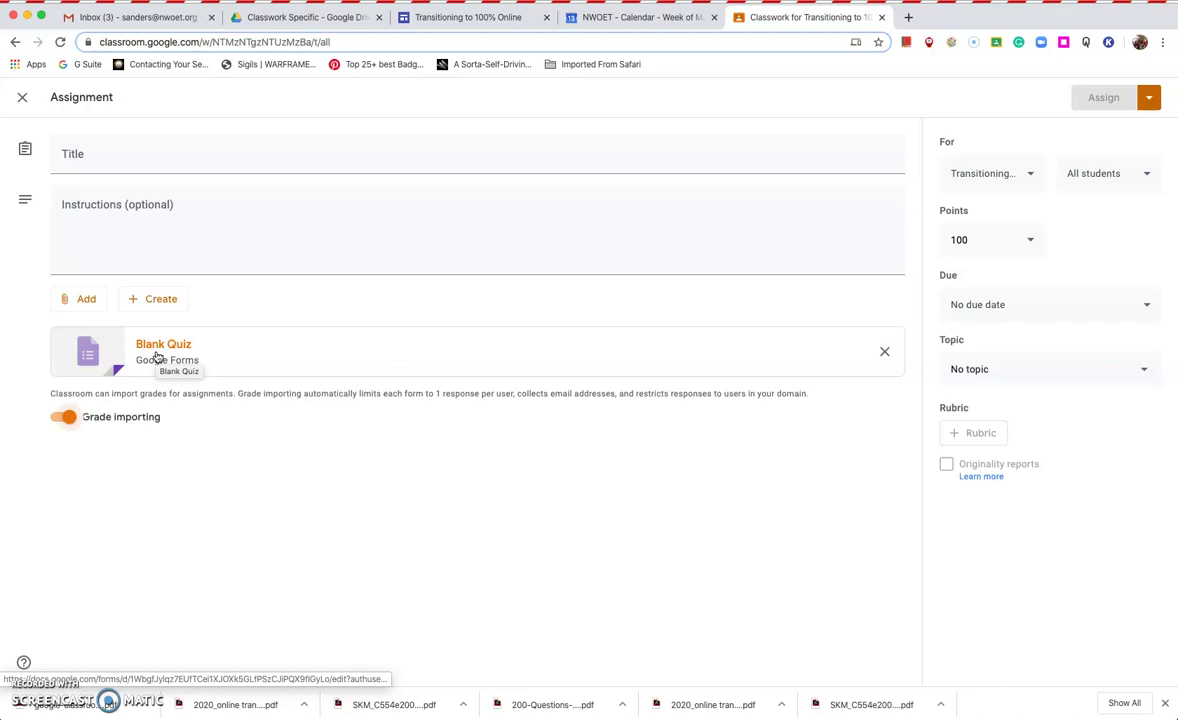
pyautogui.click(158, 166)
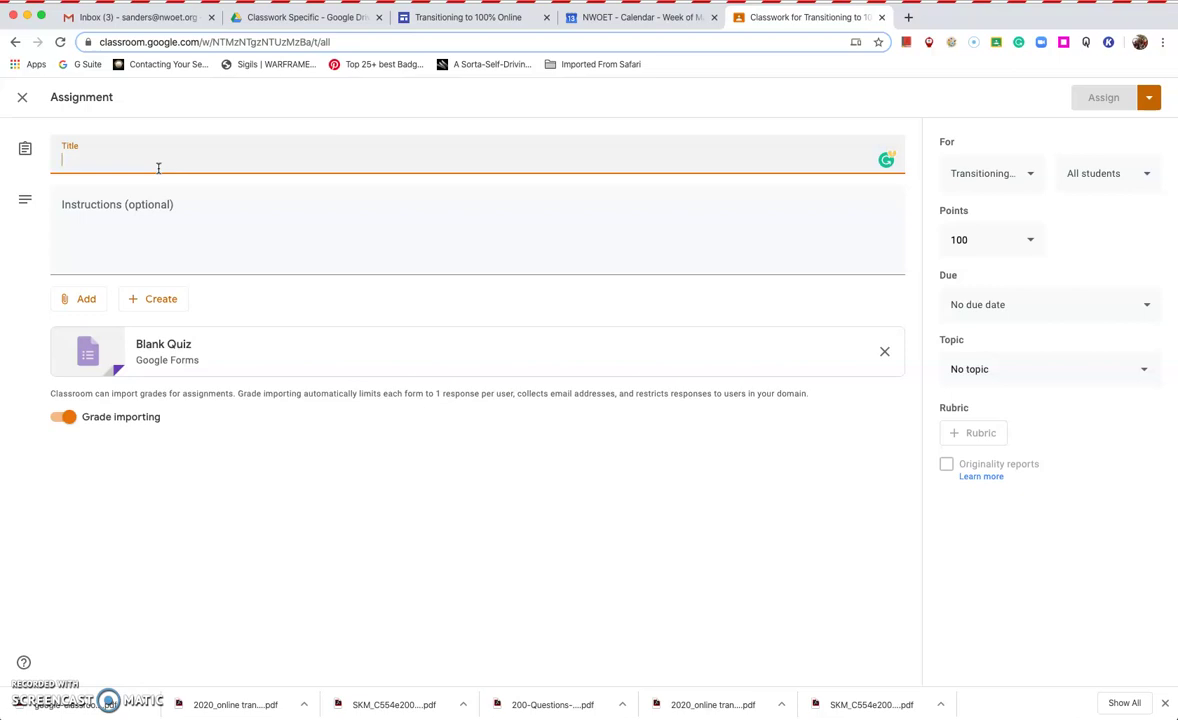
pyautogui.write('Te')
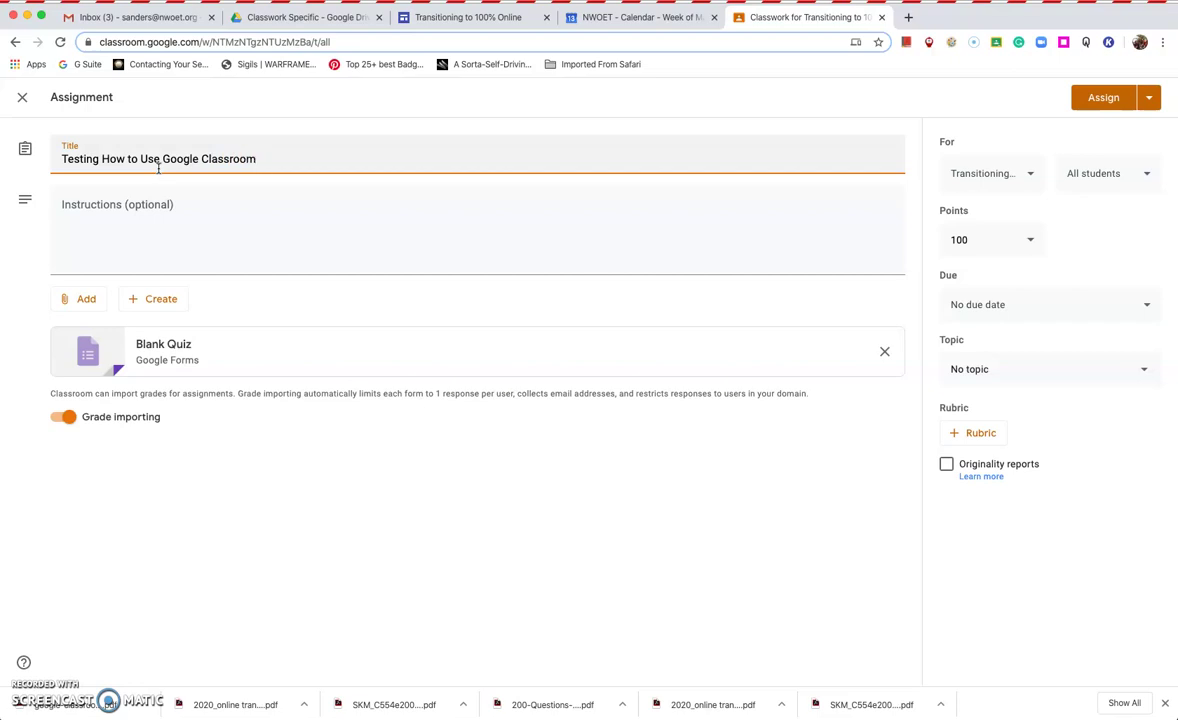
# Enter the assignment instructions "Complete this assessment of how well you know Google Classroom.".
pyautogui.click(133, 207)
pyautogui.write('c')
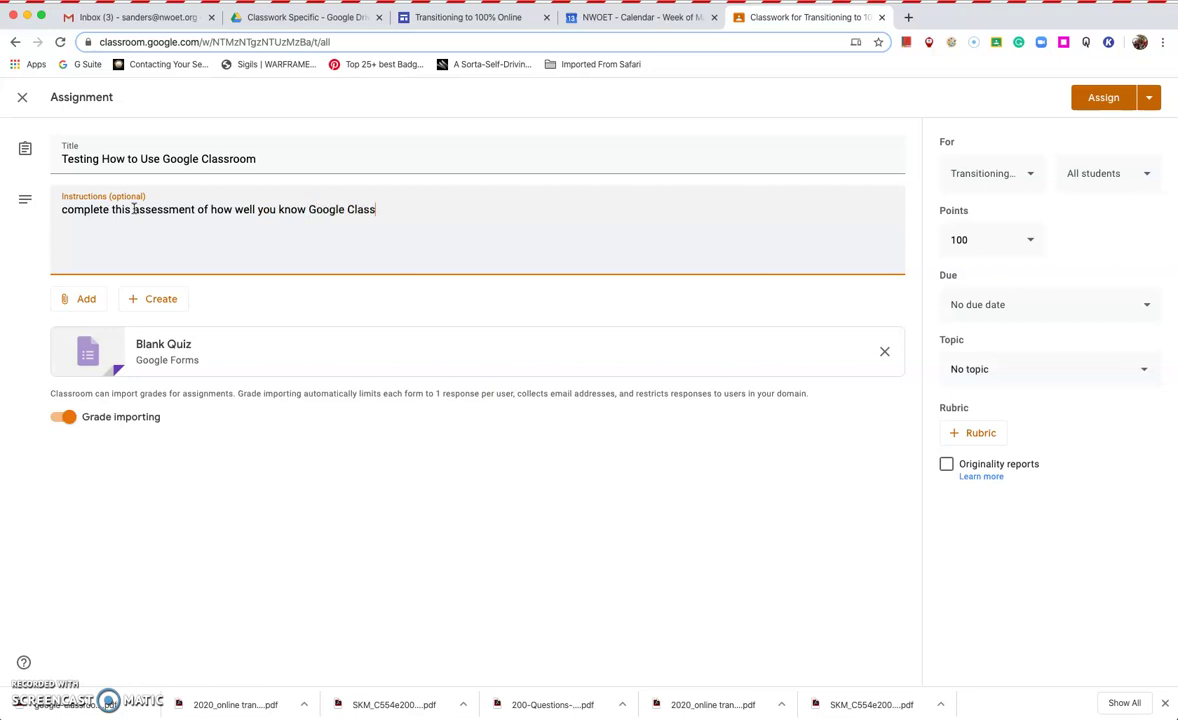
pyautogui.click(73, 210)
pyautogui.press('BackSpace')
pyautogui.write('C')
# Look over the attachment sources and the attached Blank Quiz form, then return to the assignment.
pyautogui.click(75, 298)
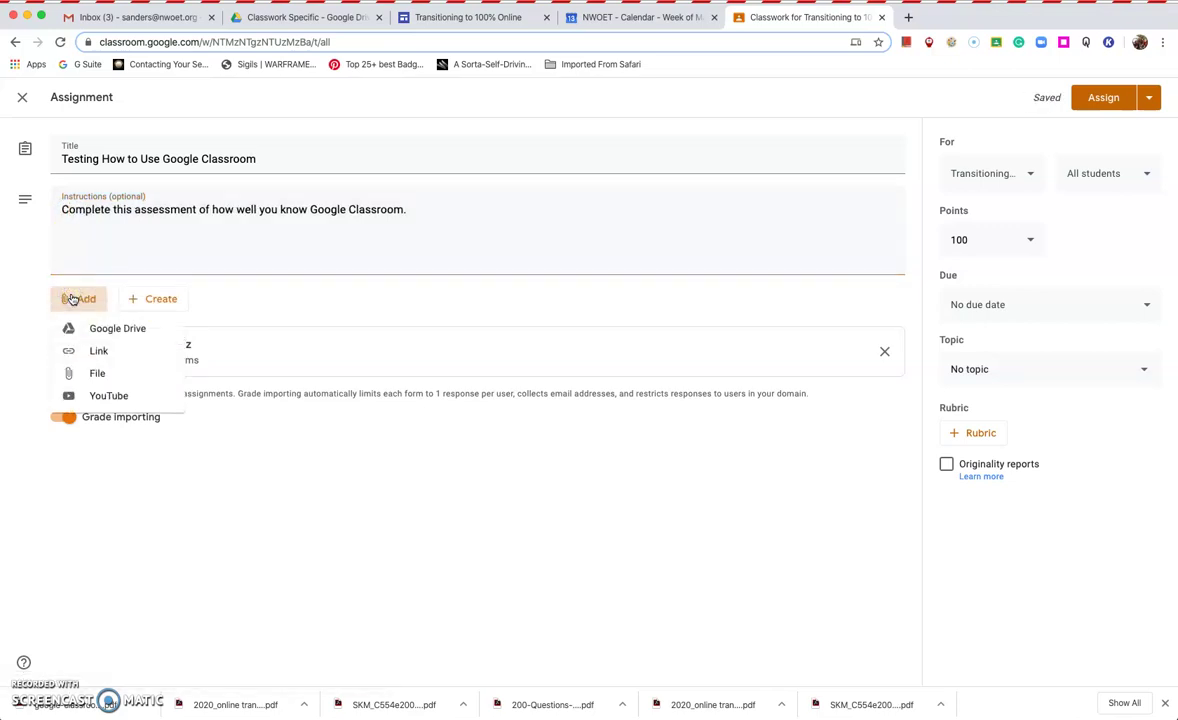
pyautogui.click(102, 329)
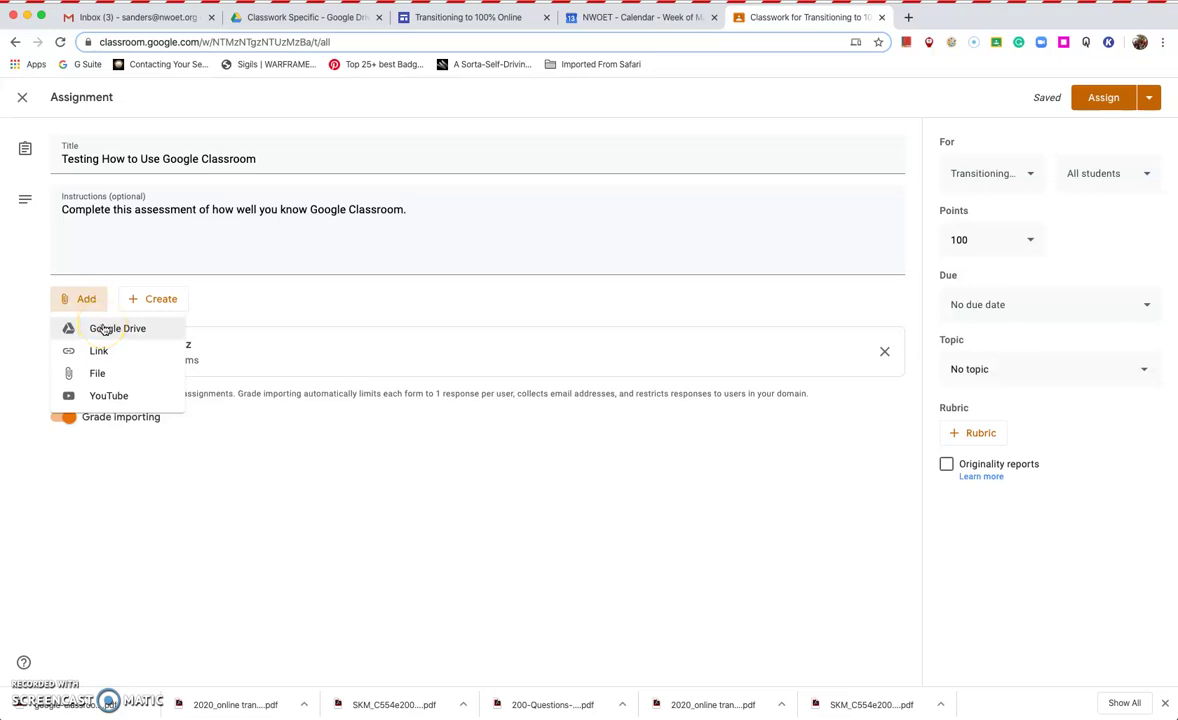
pyautogui.click(188, 440)
pyautogui.click(174, 349)
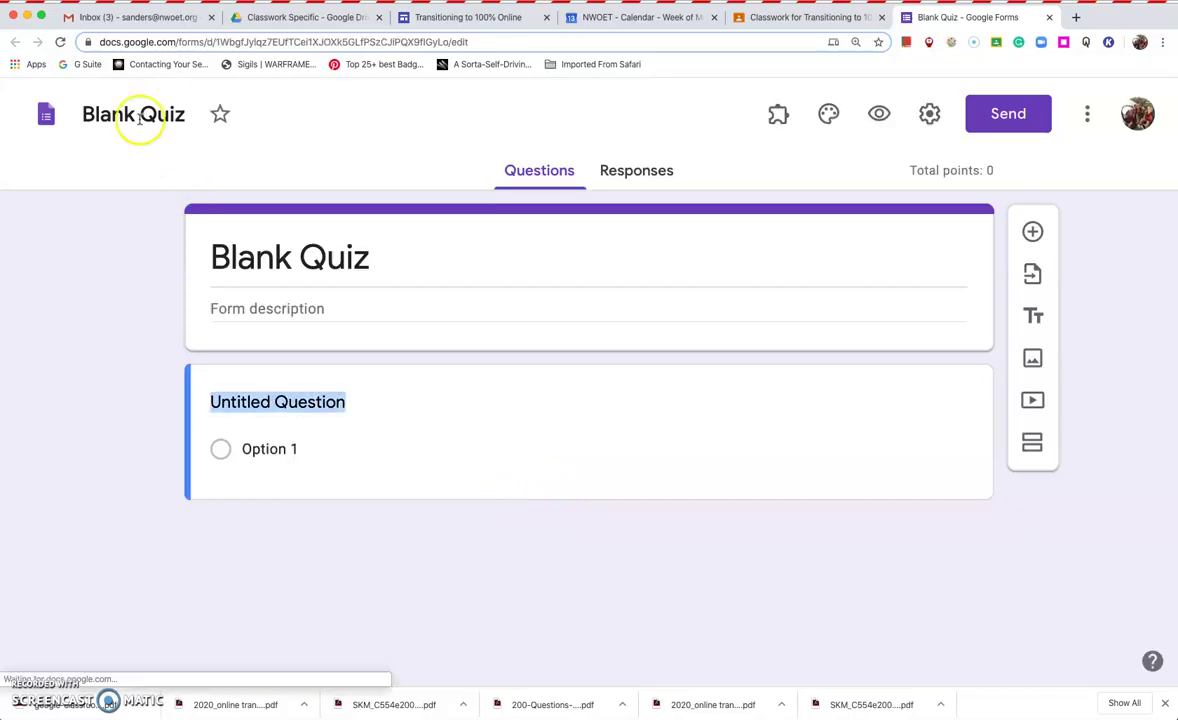
pyautogui.click(1049, 17)
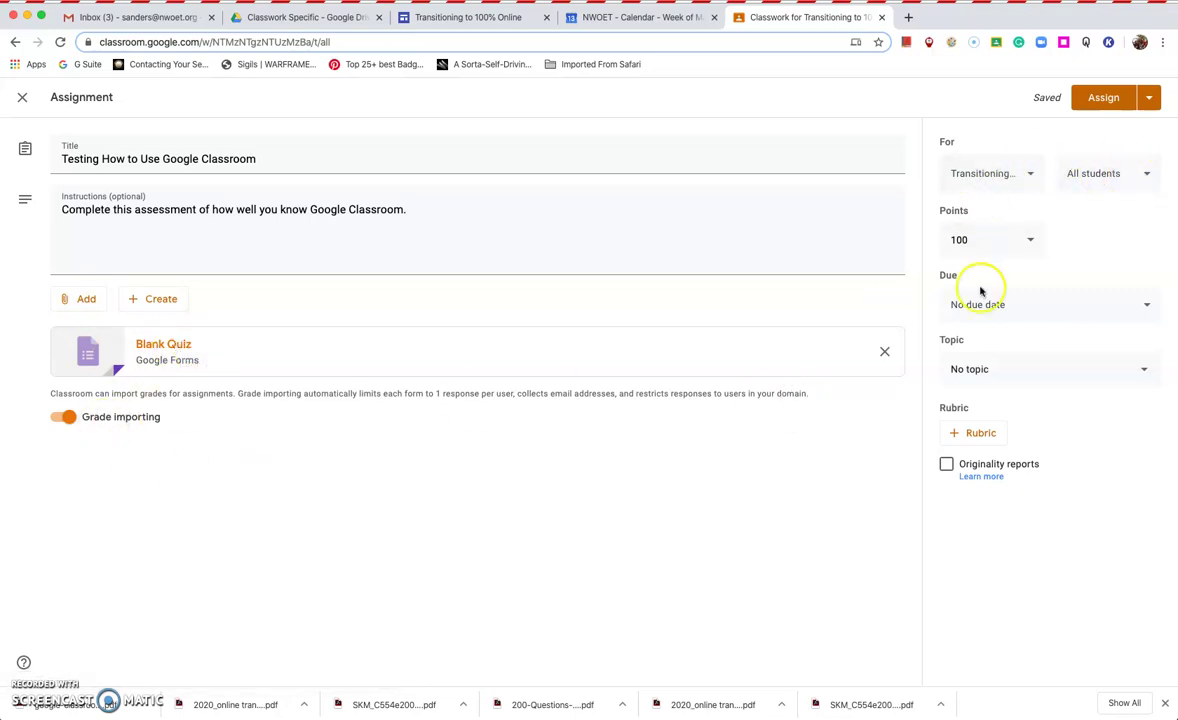
# Review which classes and students the assignment can be given to.
pyautogui.click(1029, 176)
pyautogui.click(1029, 176)
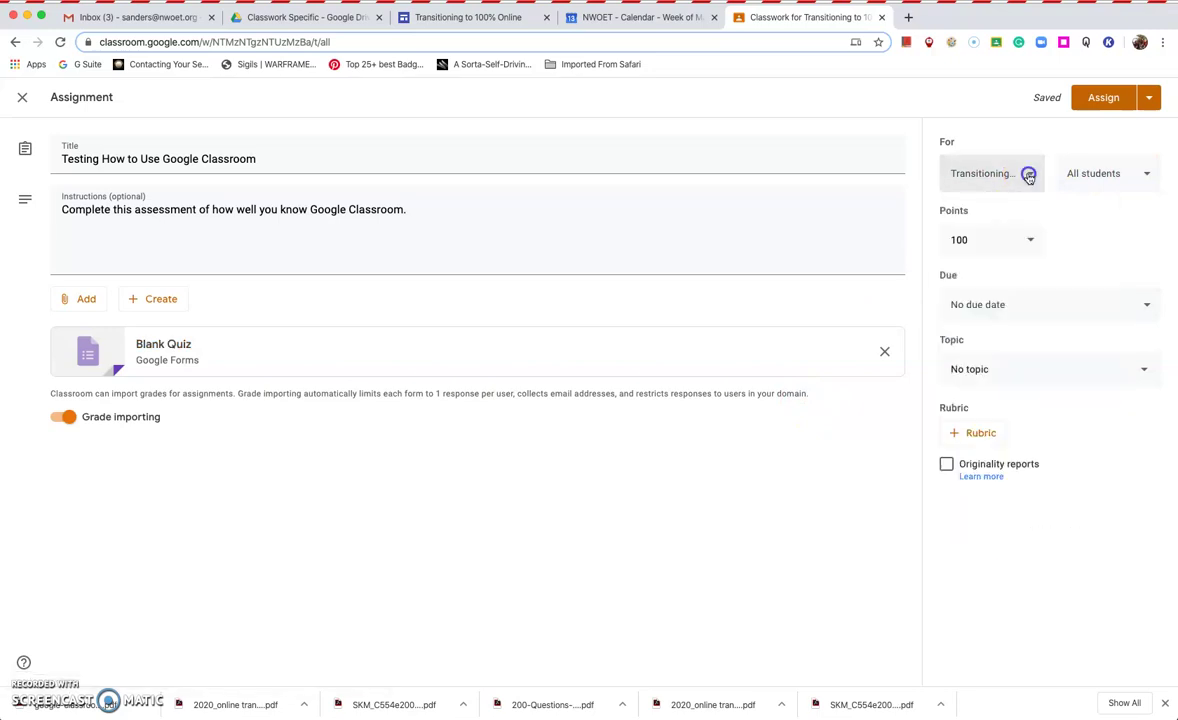
pyautogui.click(1137, 176)
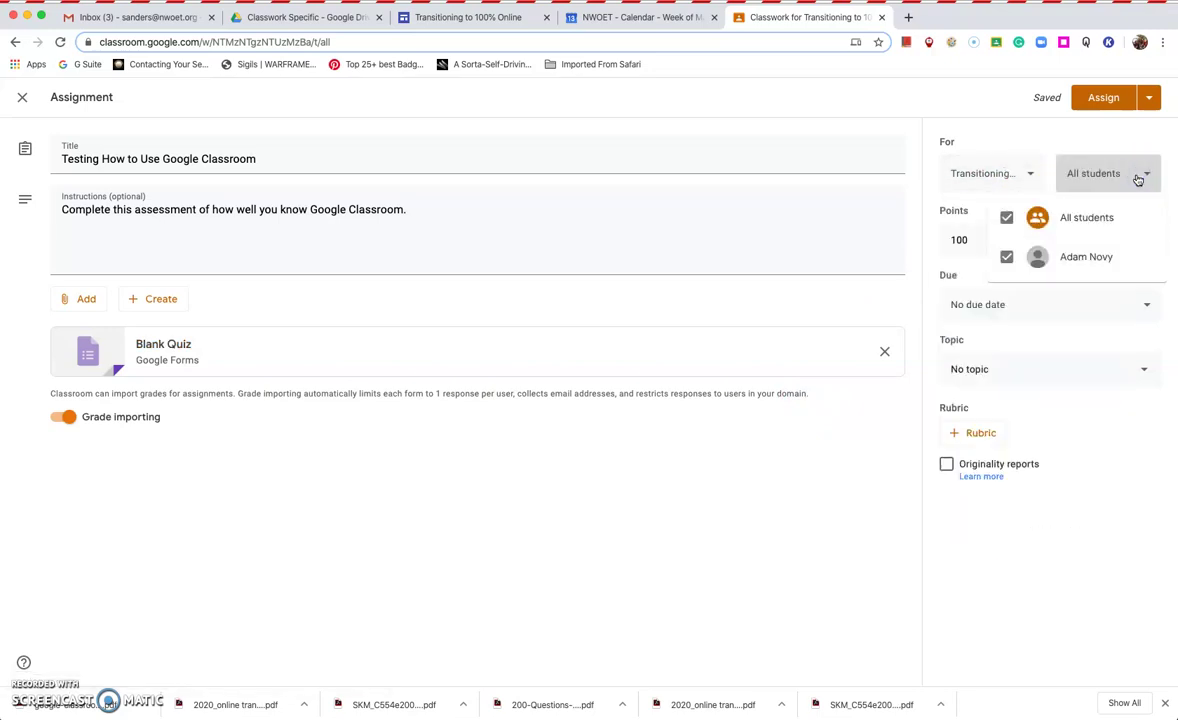
pyautogui.click(1137, 176)
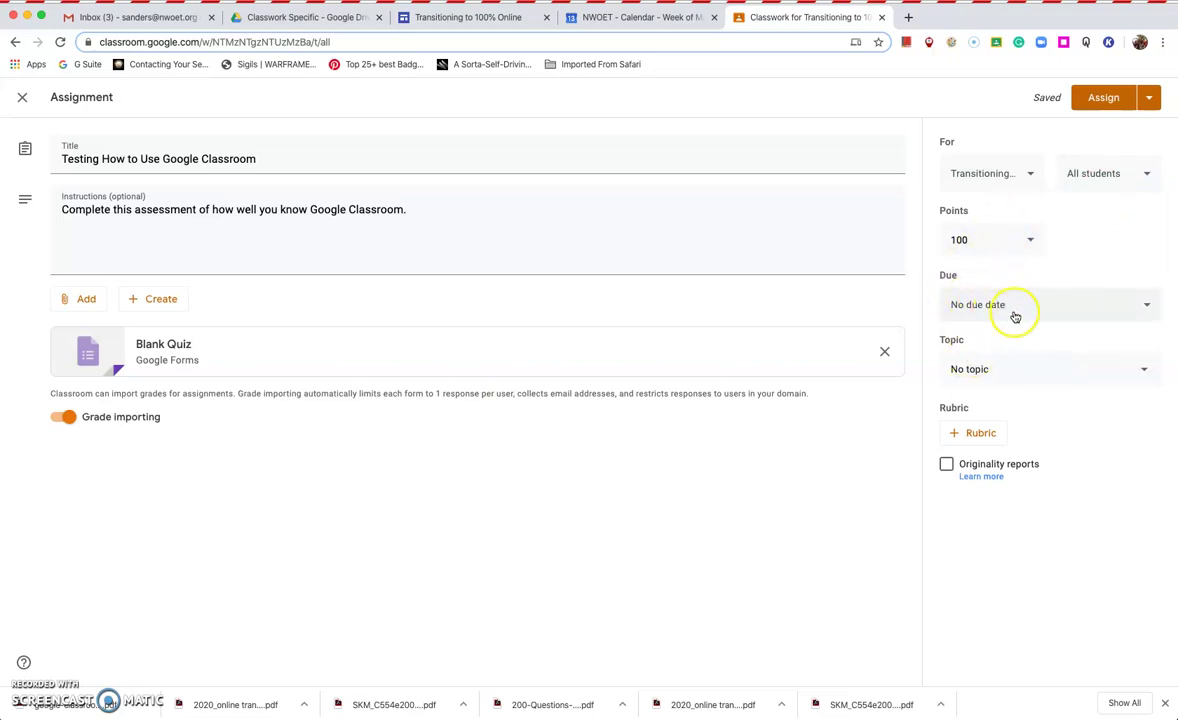
# File the quiz assignment under the Getting Started Basics topic.
pyautogui.click(1034, 370)
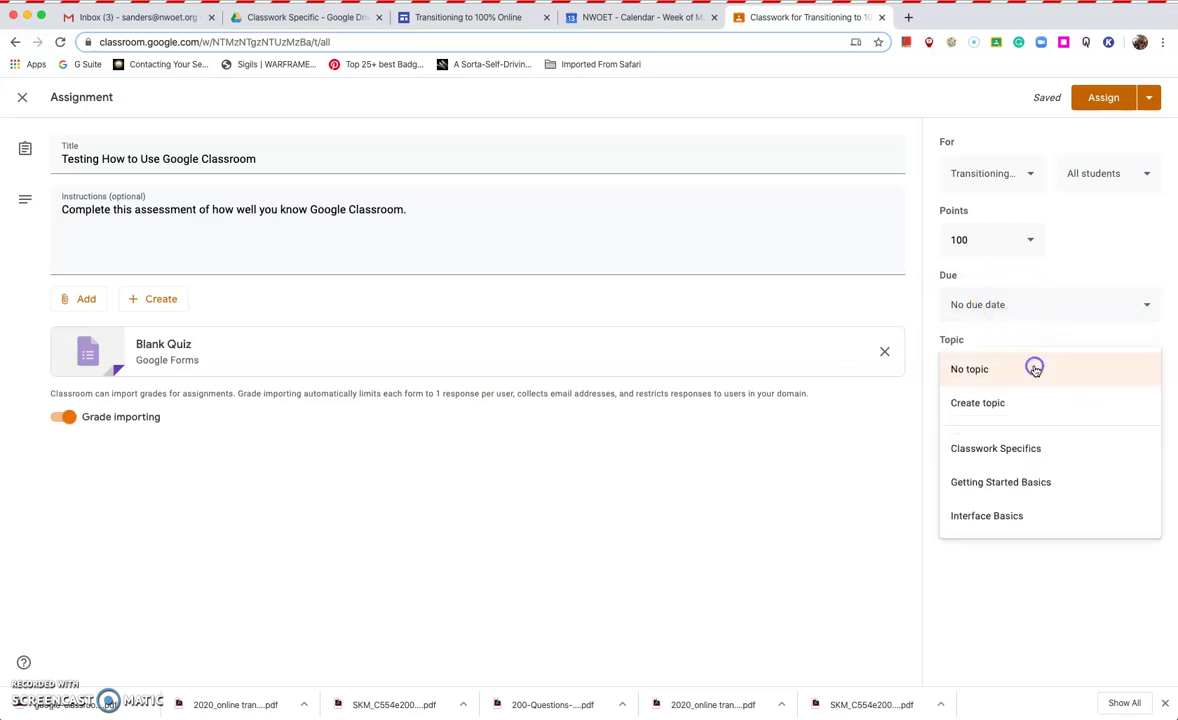
pyautogui.click(1017, 485)
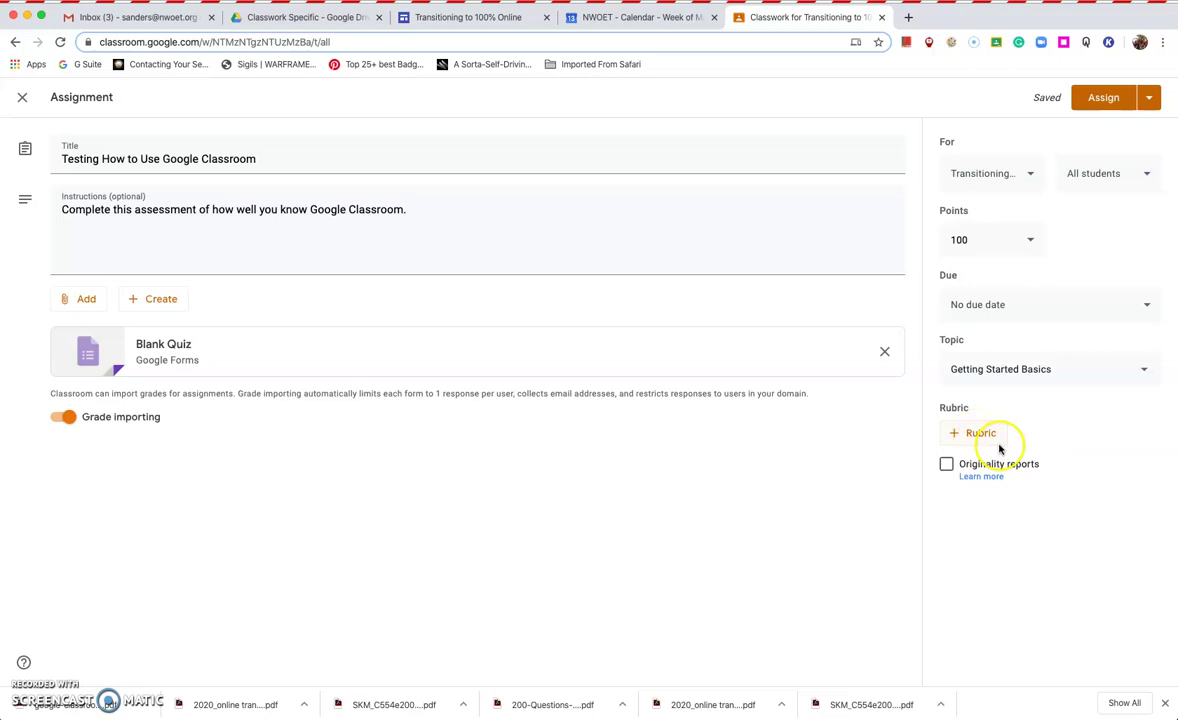
pyautogui.click(946, 466)
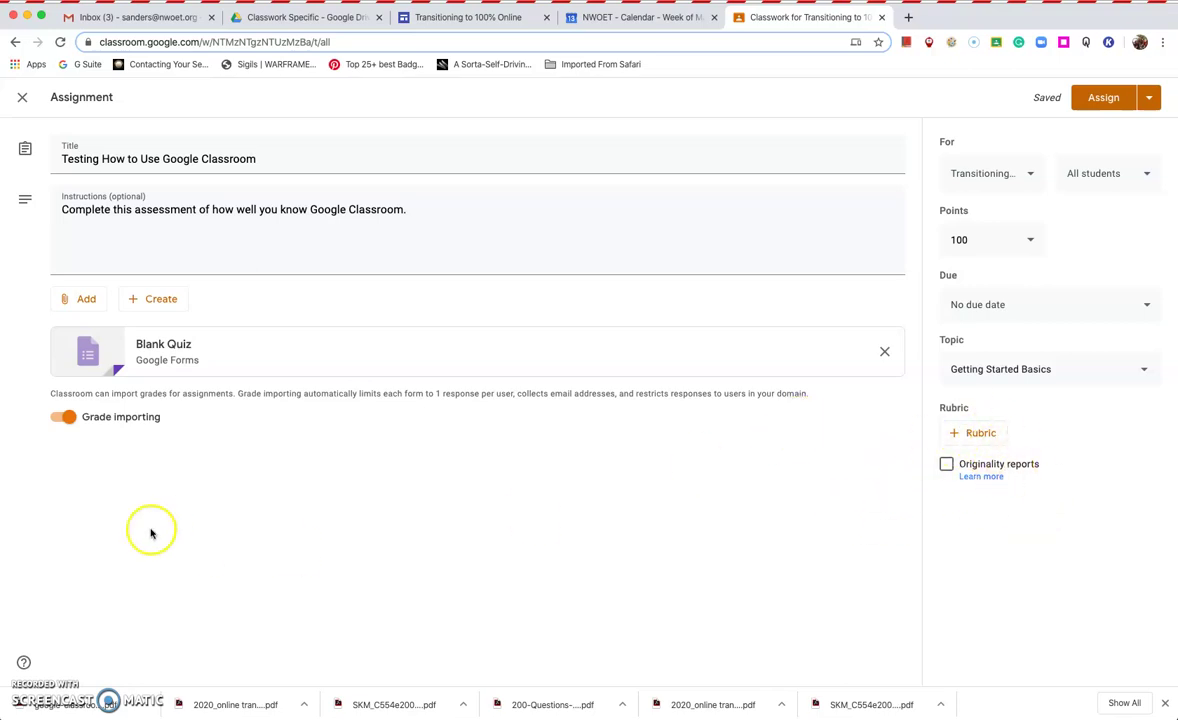
# Open the attached Blank Quiz form and rename the form file "Assess Google Classroom".
pyautogui.click(164, 346)
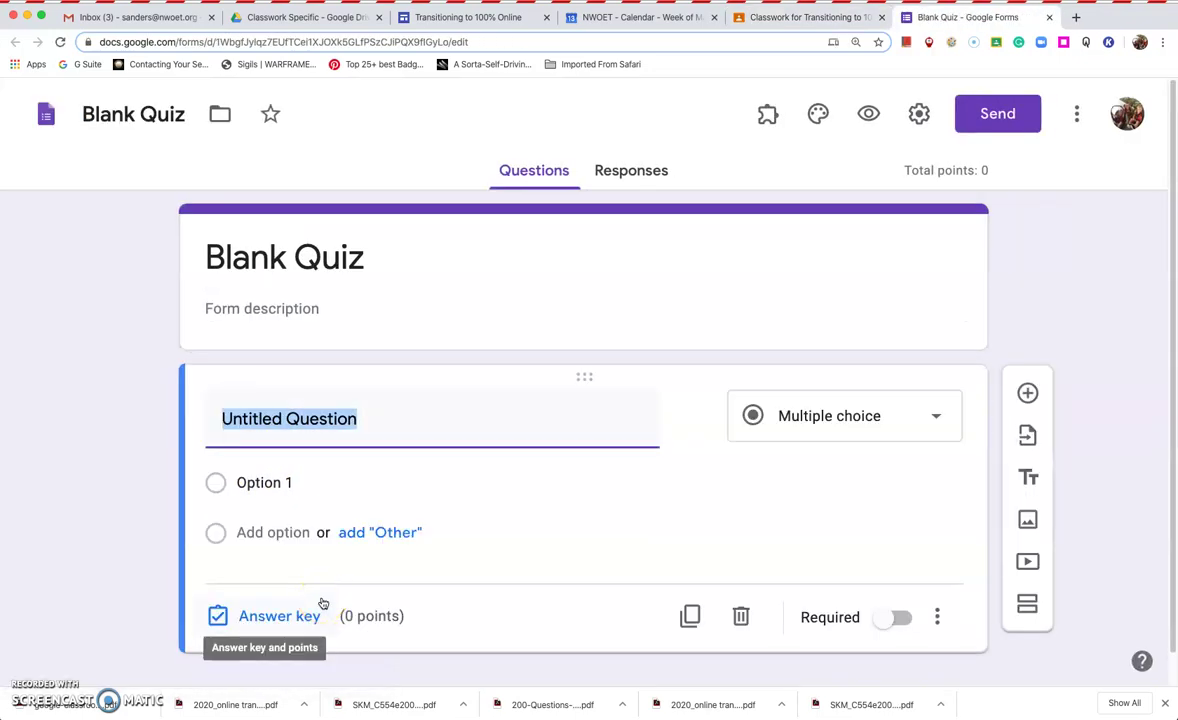
pyautogui.click(137, 113)
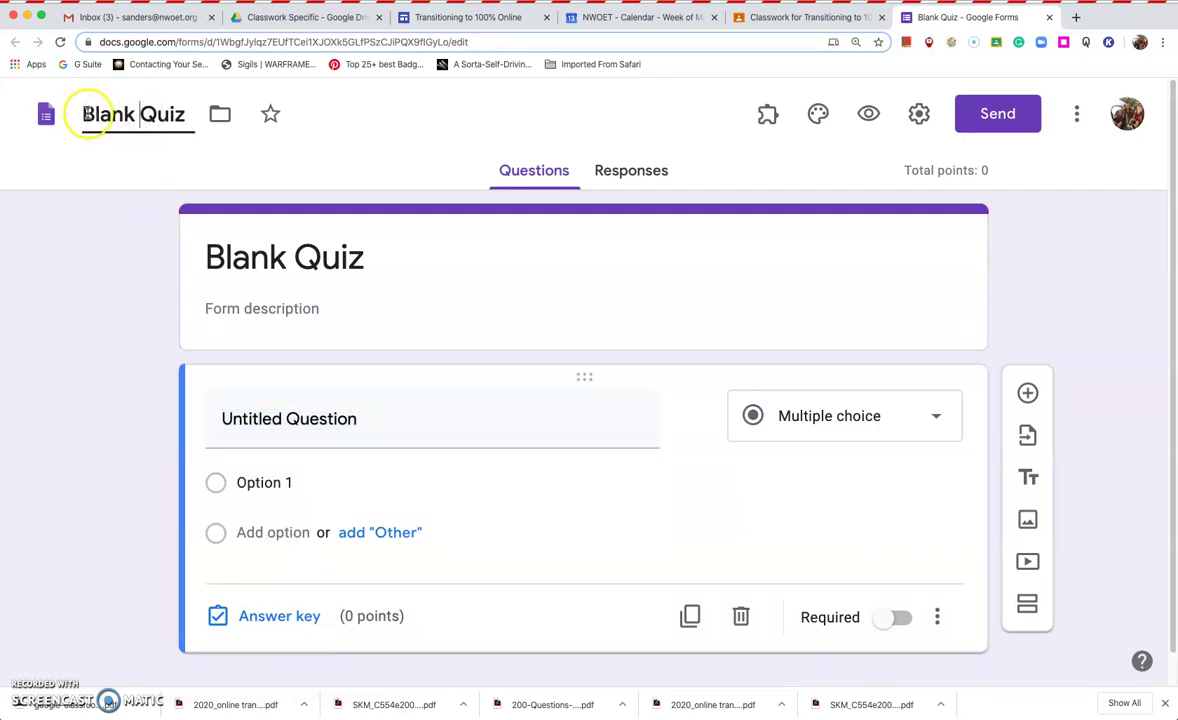
pyautogui.moveTo(88, 114); pyautogui.dragTo(184, 113)
pyautogui.write('Ass')
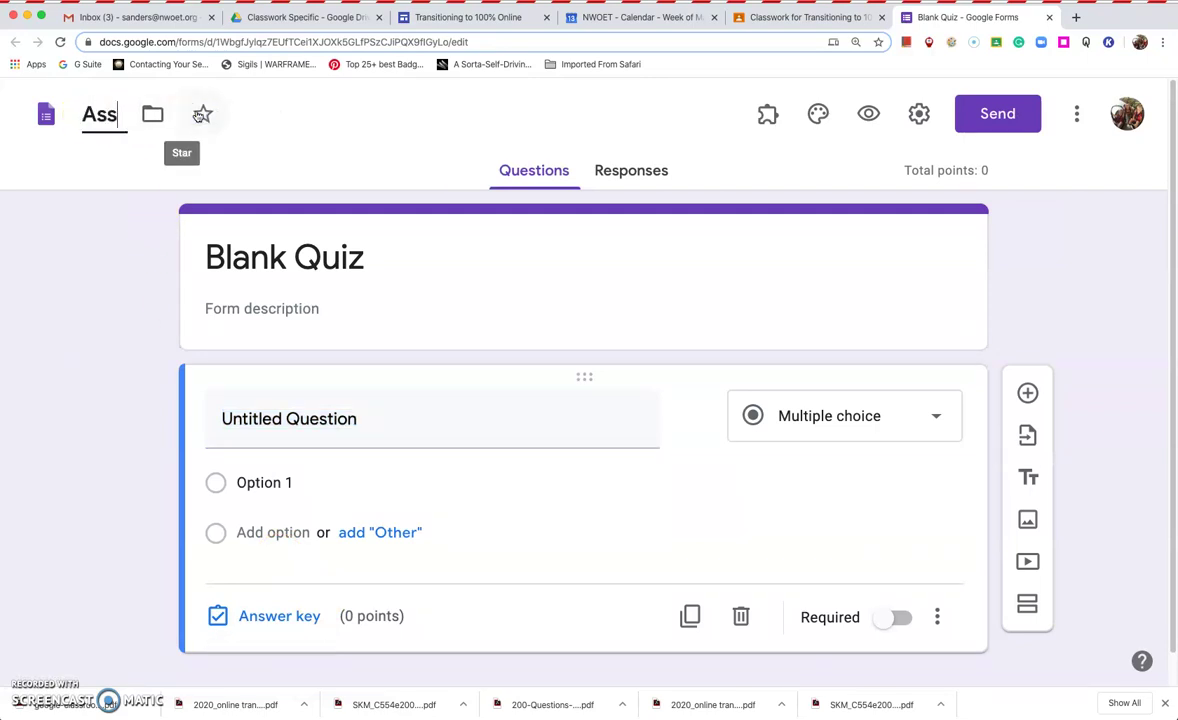
pyautogui.write('ess')
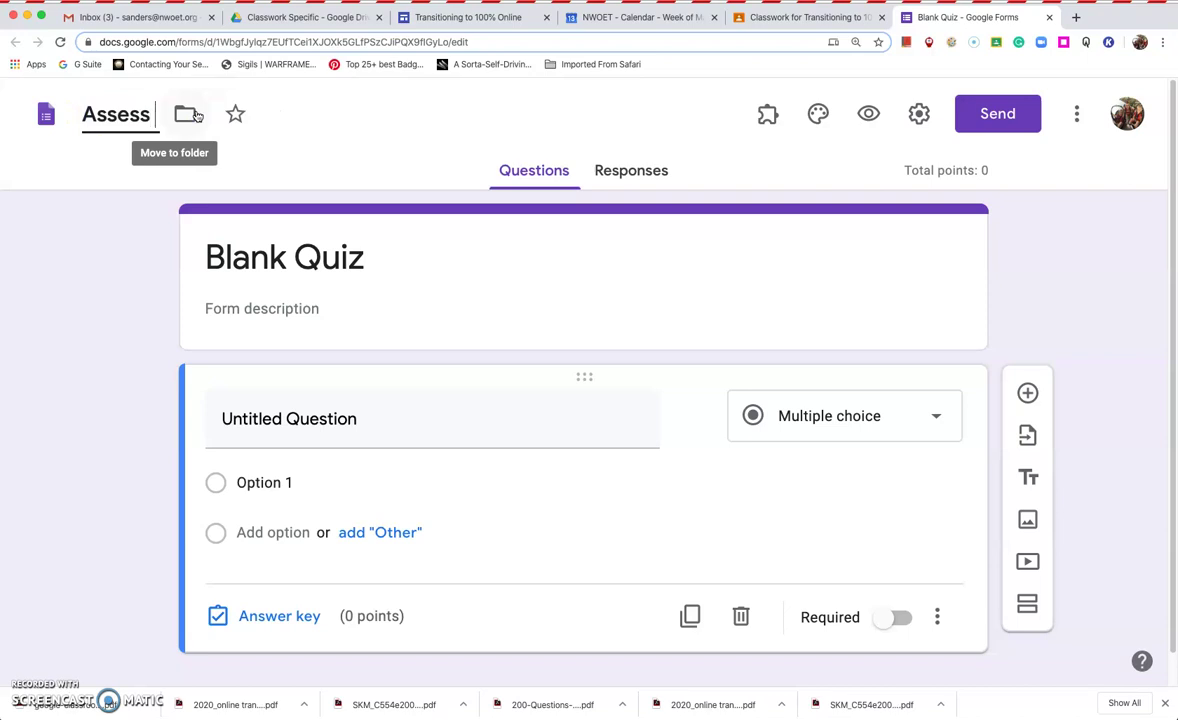
pyautogui.write(' Google Classroom')
# Replace the form's heading with "Google Classroom Assessment".
pyautogui.click(202, 249)
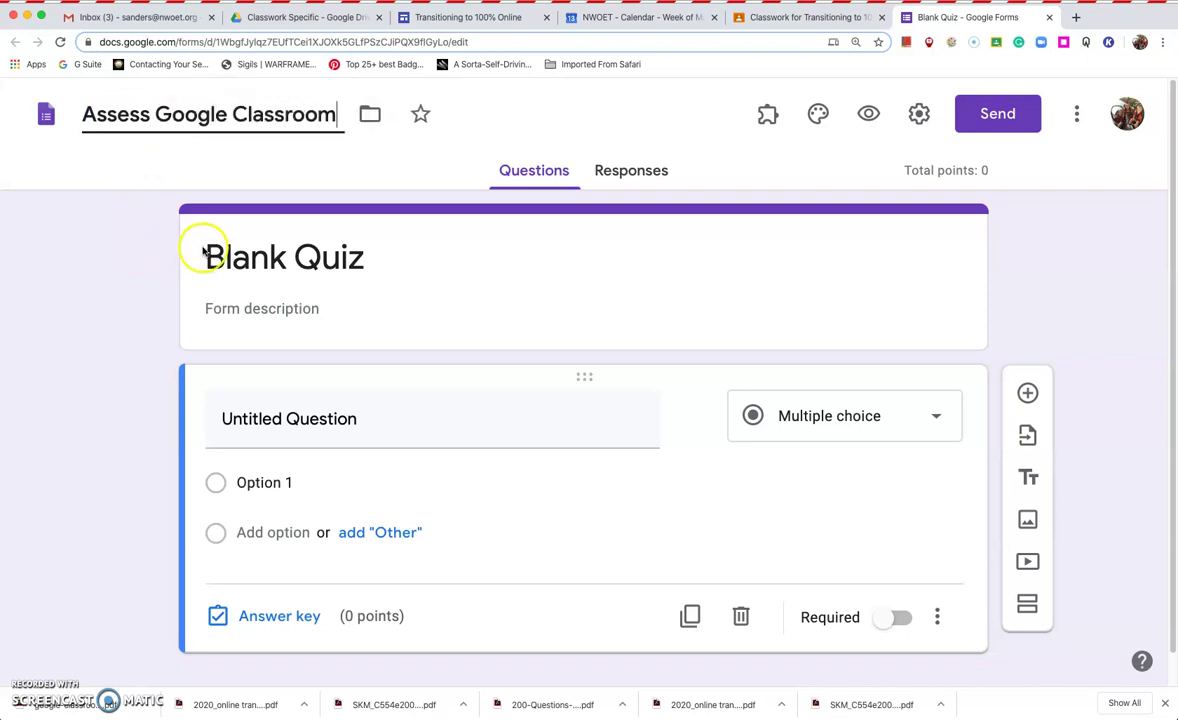
pyautogui.tripleClick(212, 252)
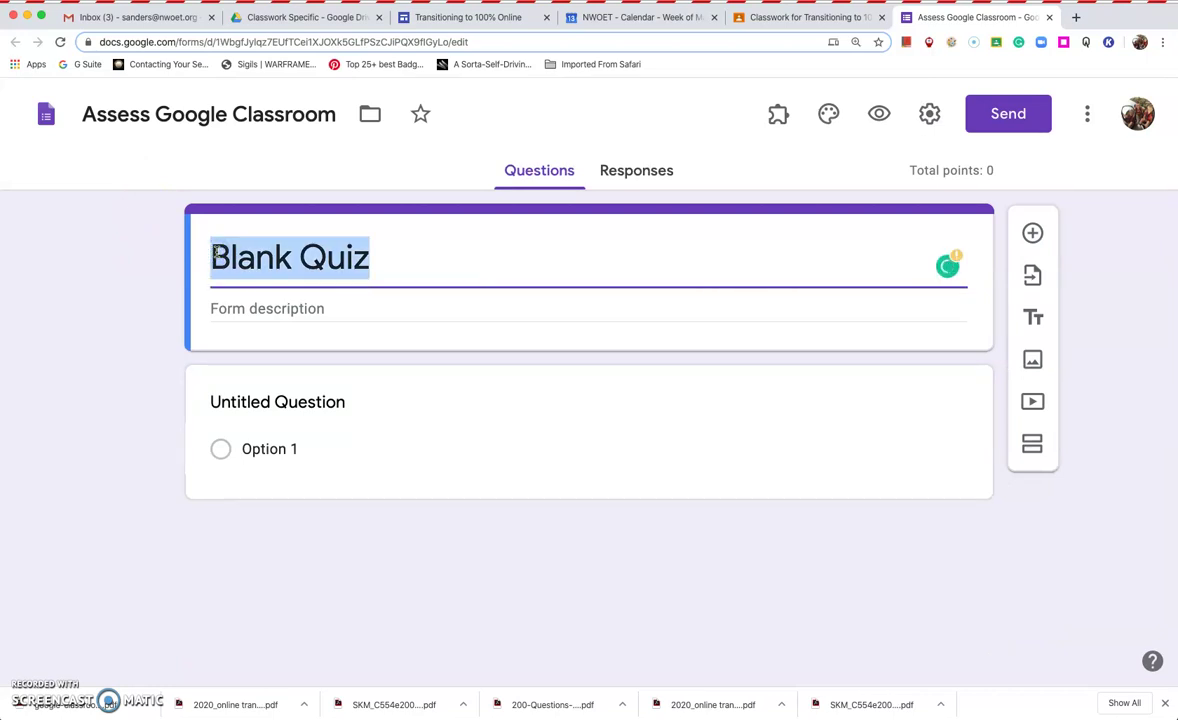
pyautogui.write('Goo')
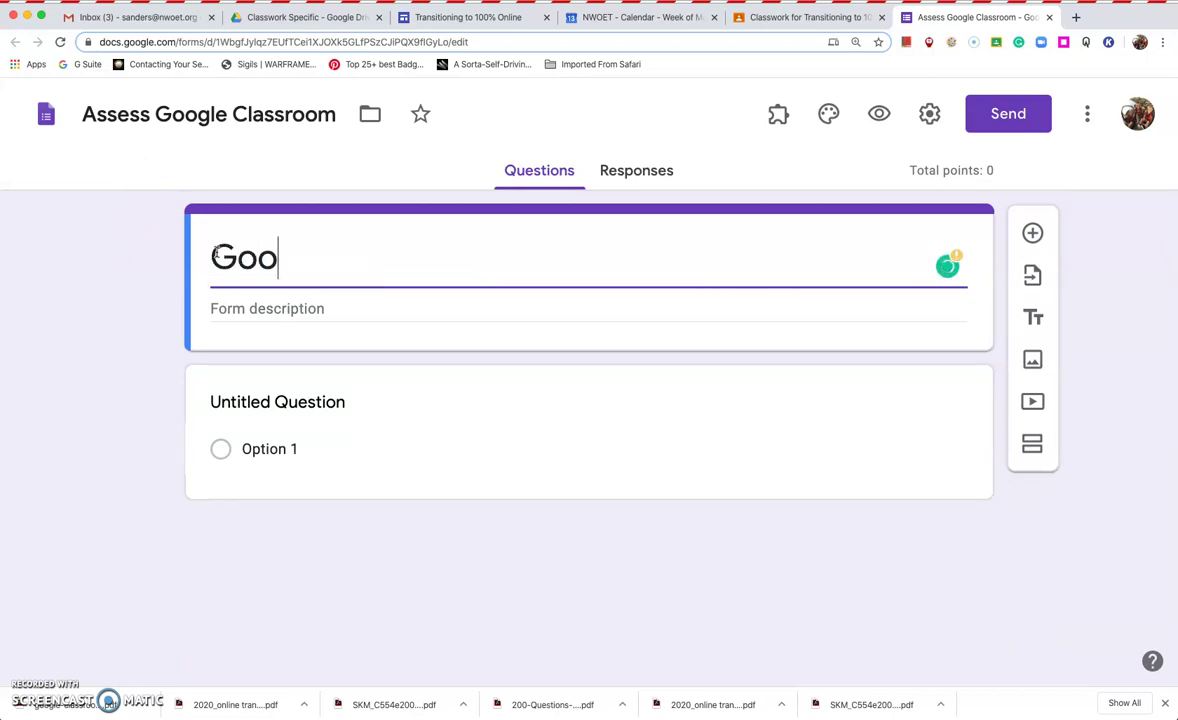
pyautogui.write('gle Class')
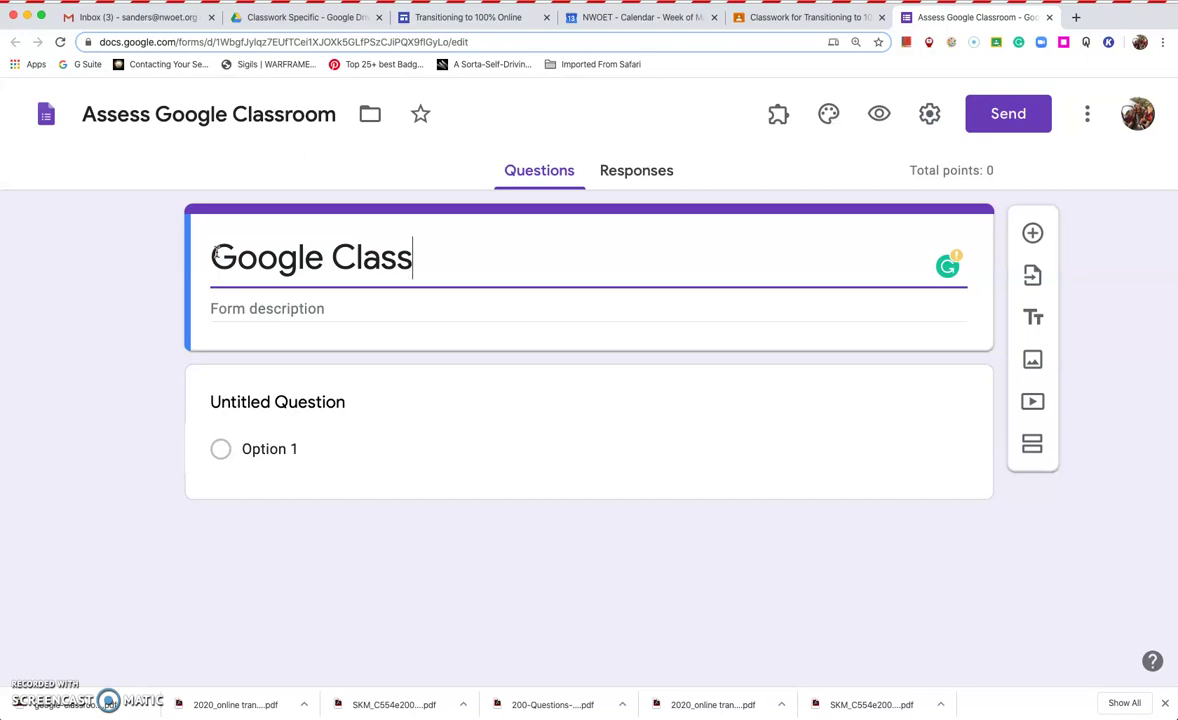
pyautogui.write('room Assessment')
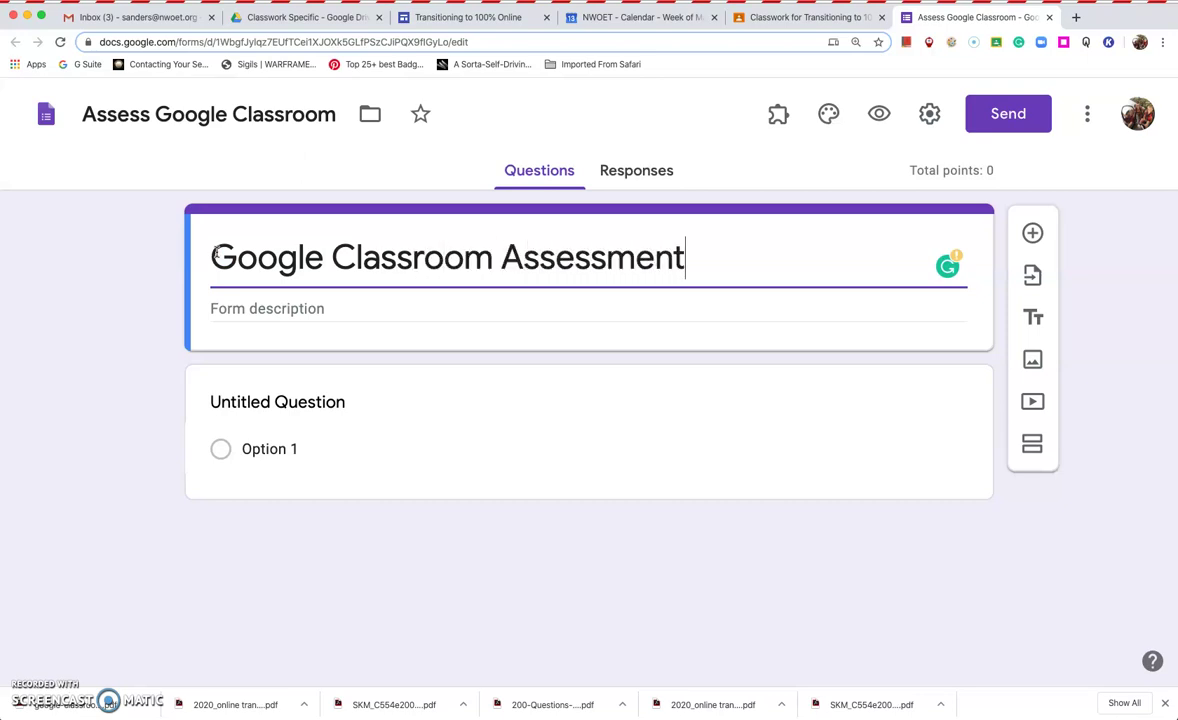
# Replace the untitled question's text with "How do feel about using Google Classroom?".
pyautogui.click(277, 401)
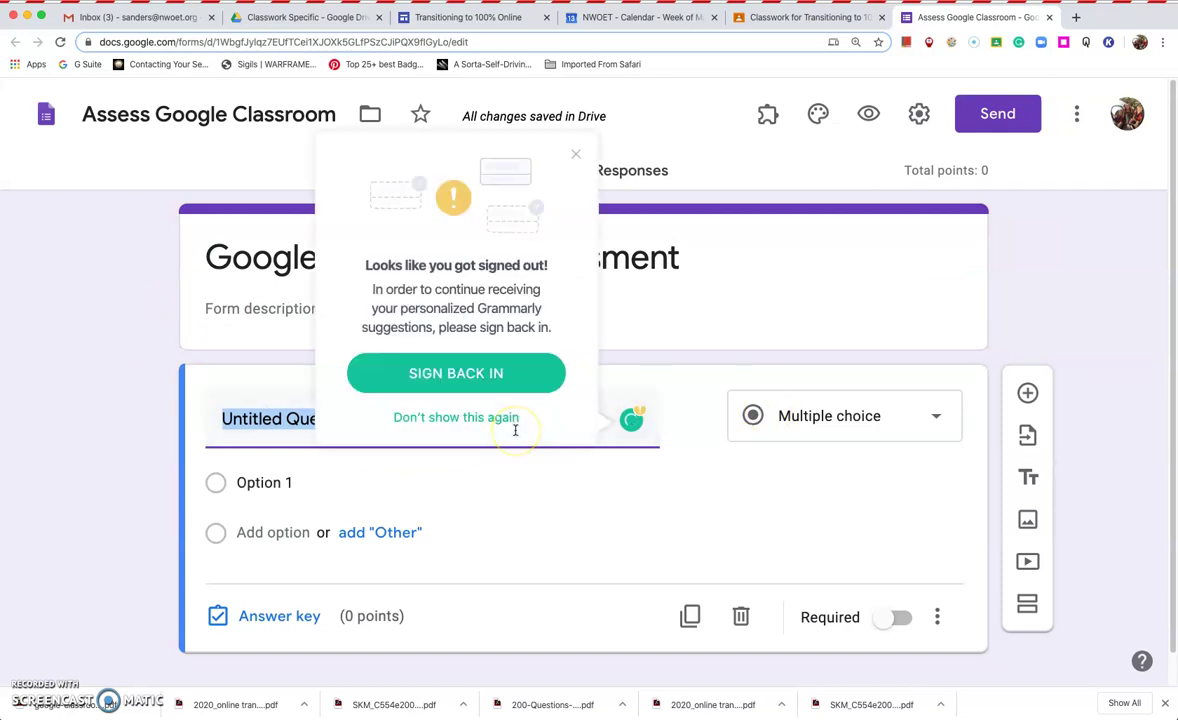
pyautogui.click(575, 153)
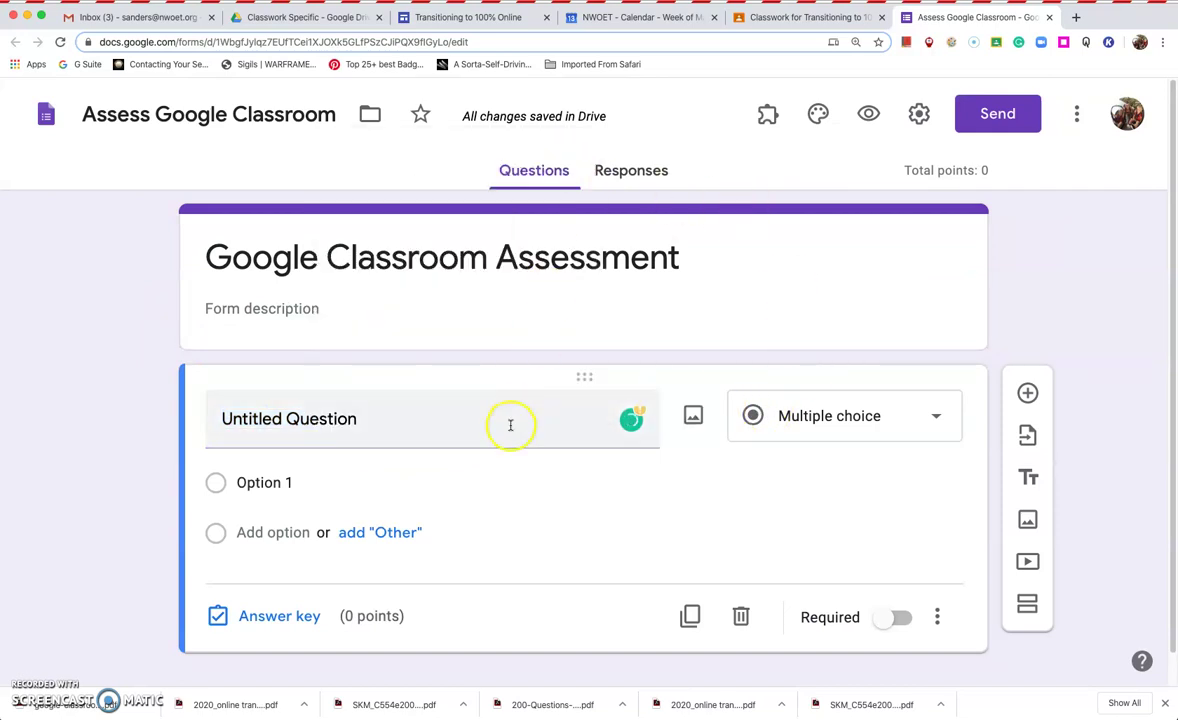
pyautogui.moveTo(510, 425); pyautogui.dragTo(212, 407)
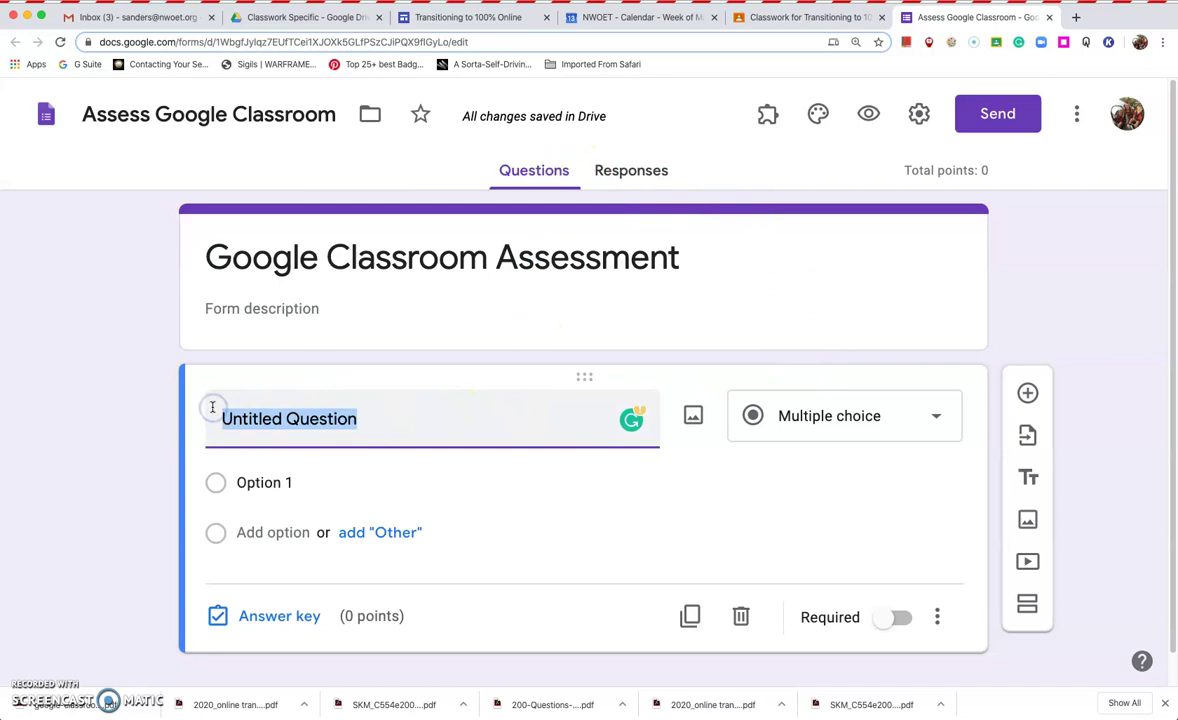
pyautogui.write('How do')
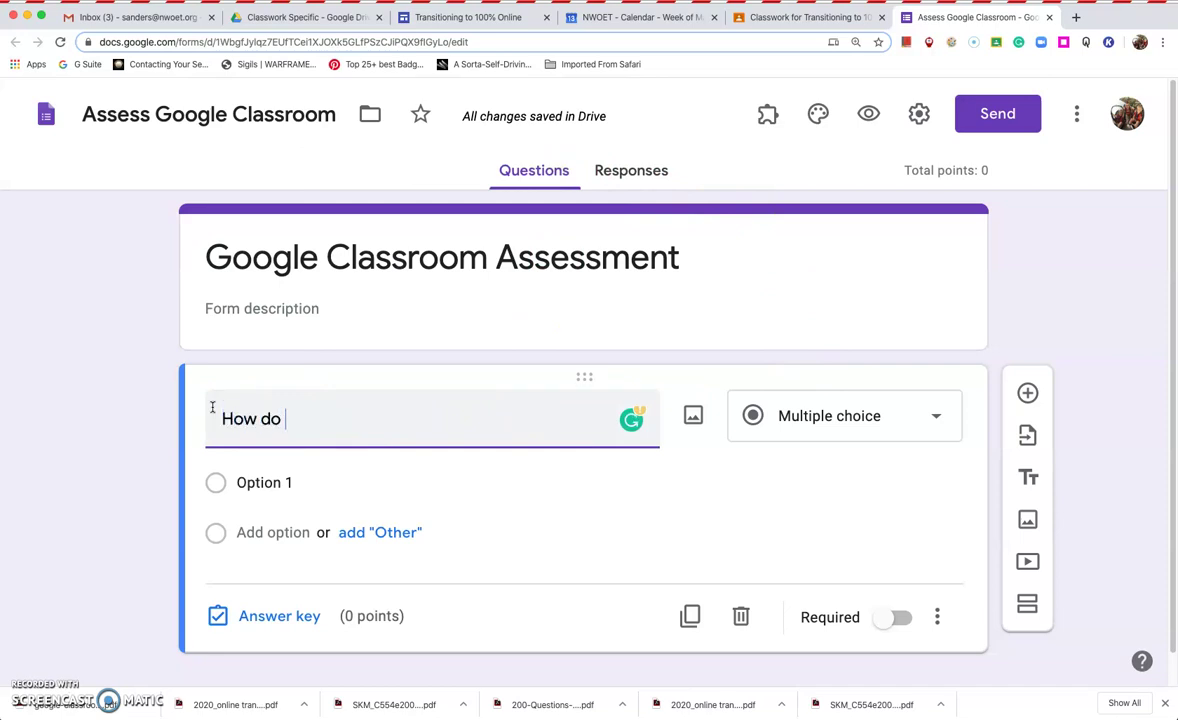
pyautogui.write(' feel about')
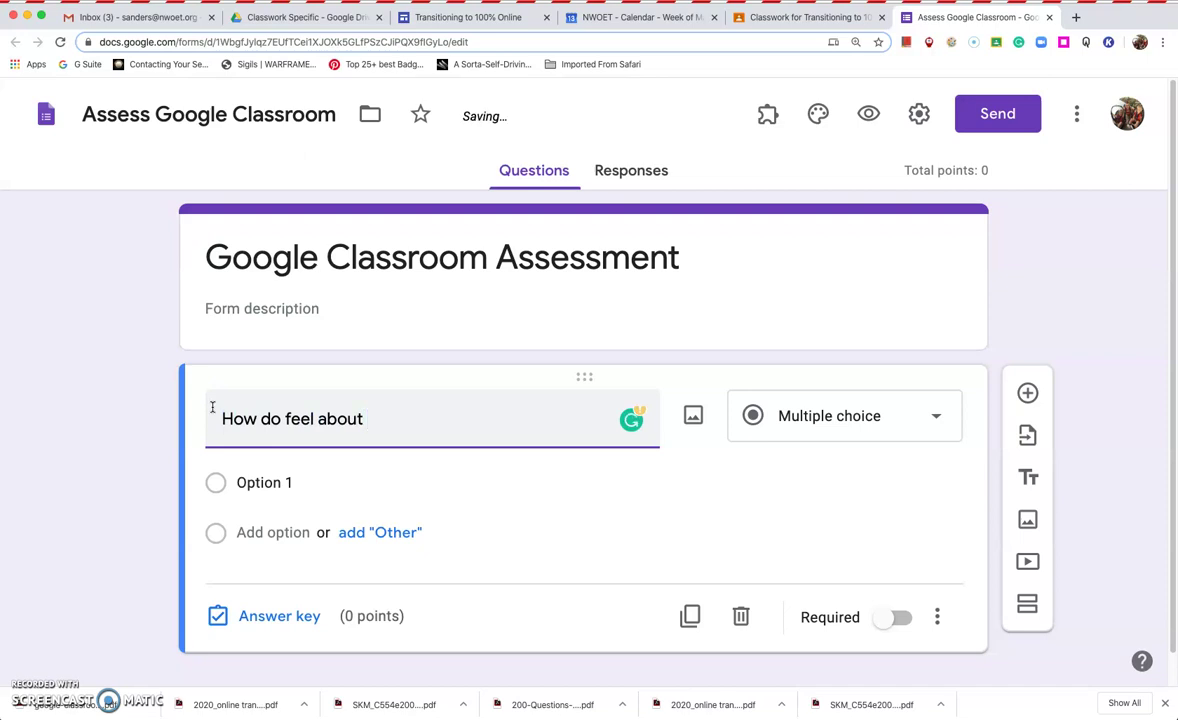
pyautogui.write(' using')
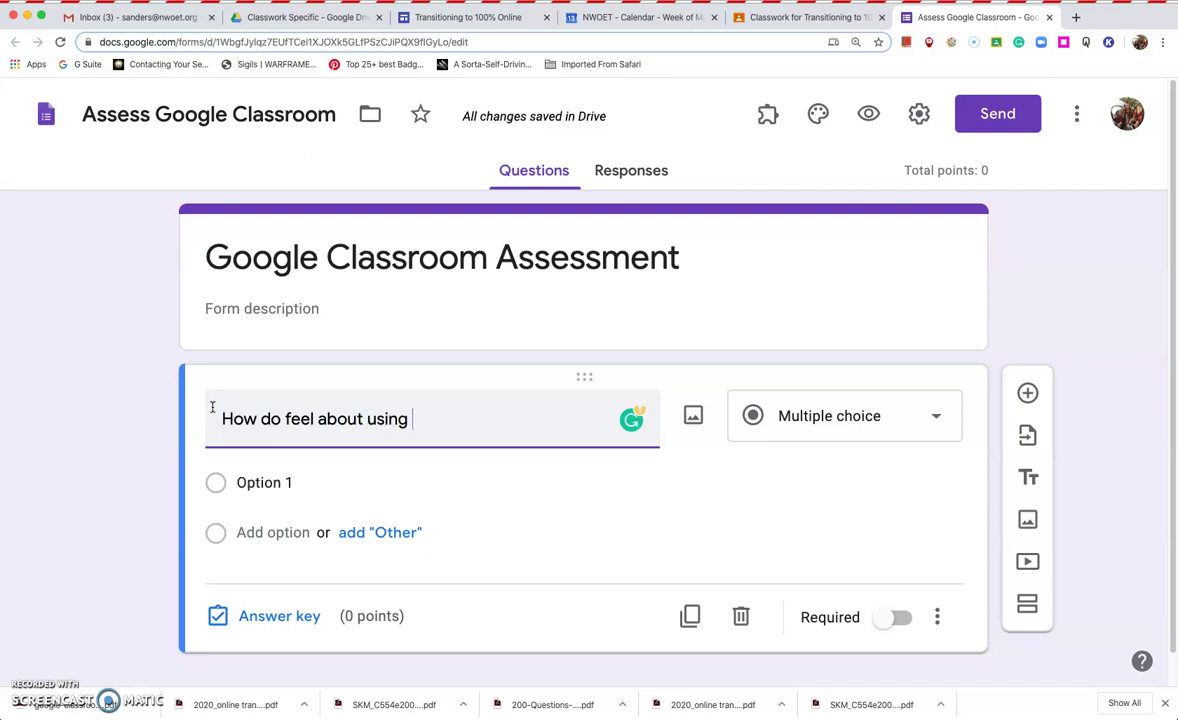
pyautogui.write(' Googl eClas')
pyautogui.press('BackSpace')
pyautogui.press('BackSpace')
pyautogui.press('BackSpace')
pyautogui.press('BackSpace')
pyautogui.press('BackSpace')
pyautogui.press('BackSpace')
pyautogui.write('e')
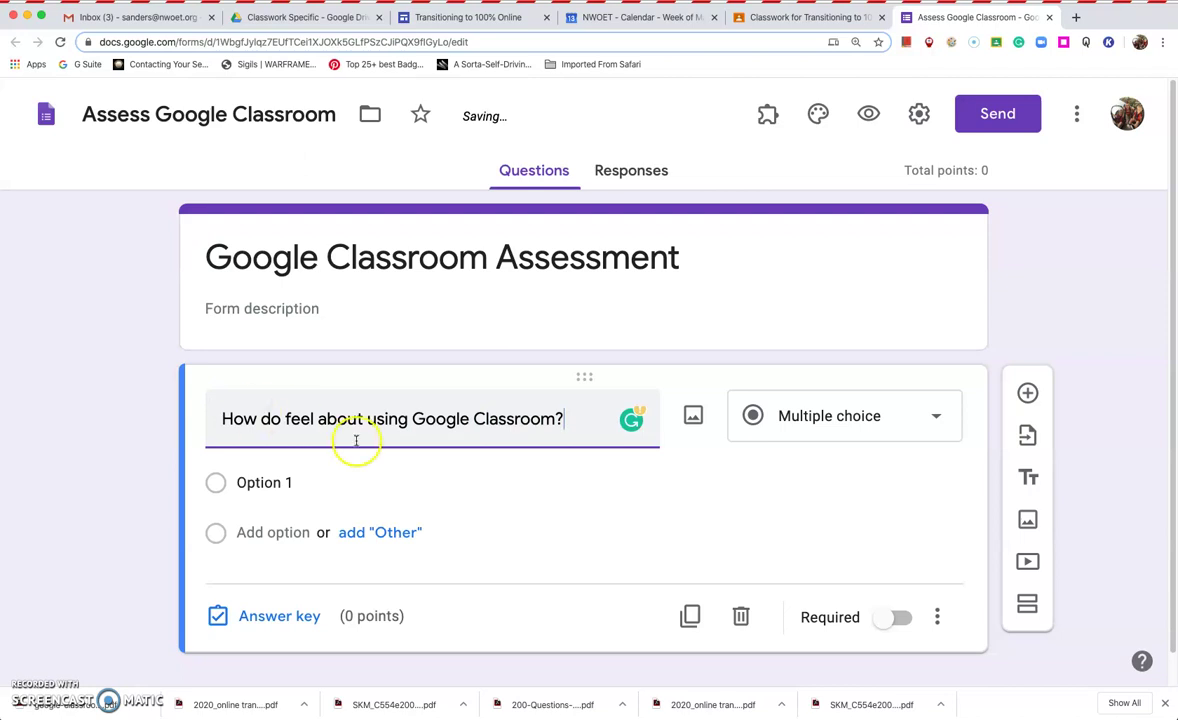
# Change the question about using Google Classroom to the Paragraph type and make it required.
pyautogui.click(866, 416)
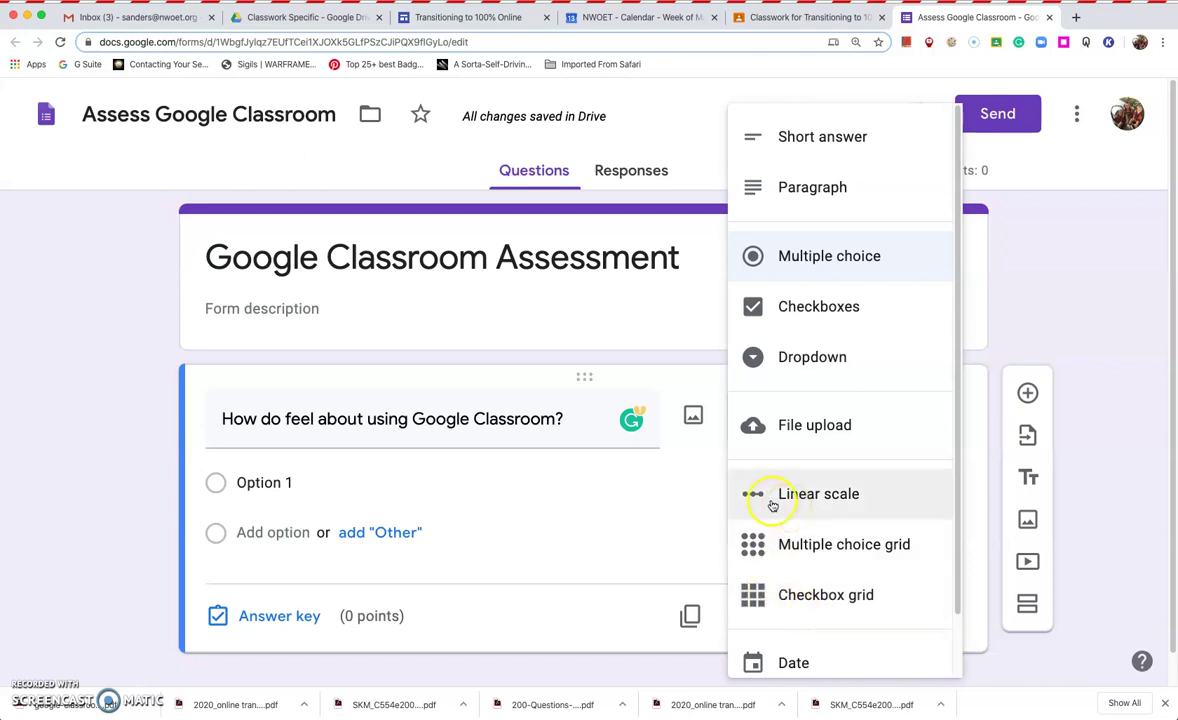
pyautogui.click(644, 492)
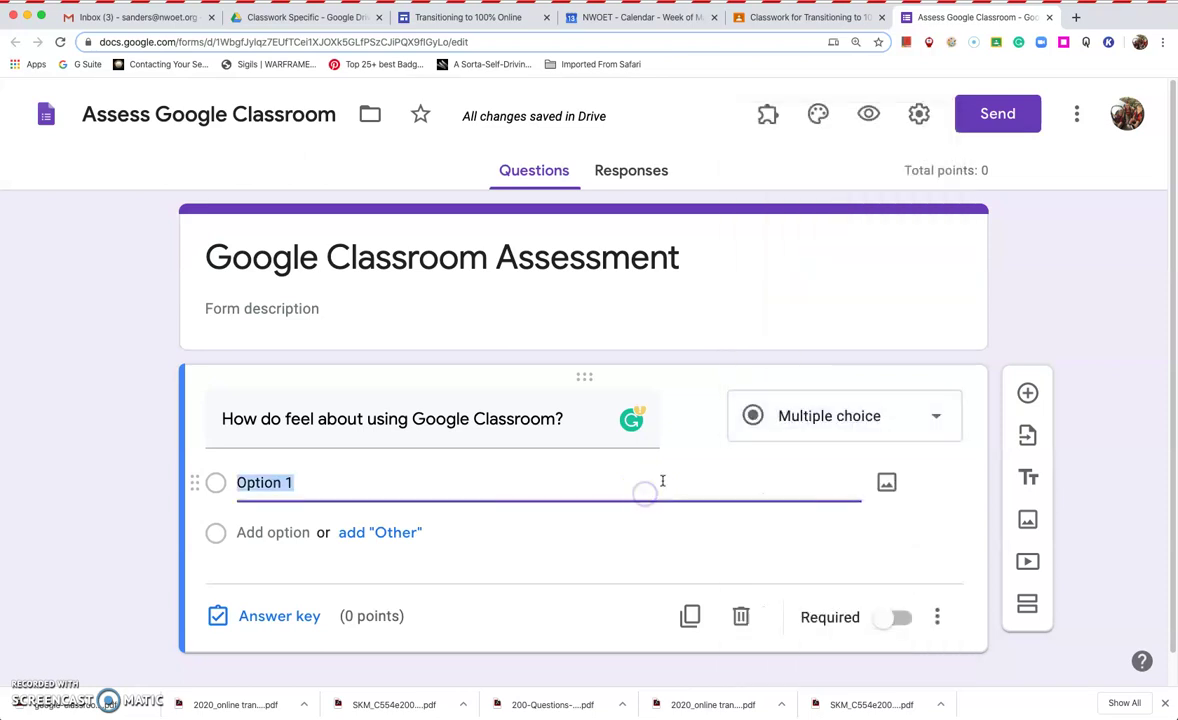
pyautogui.click(843, 428)
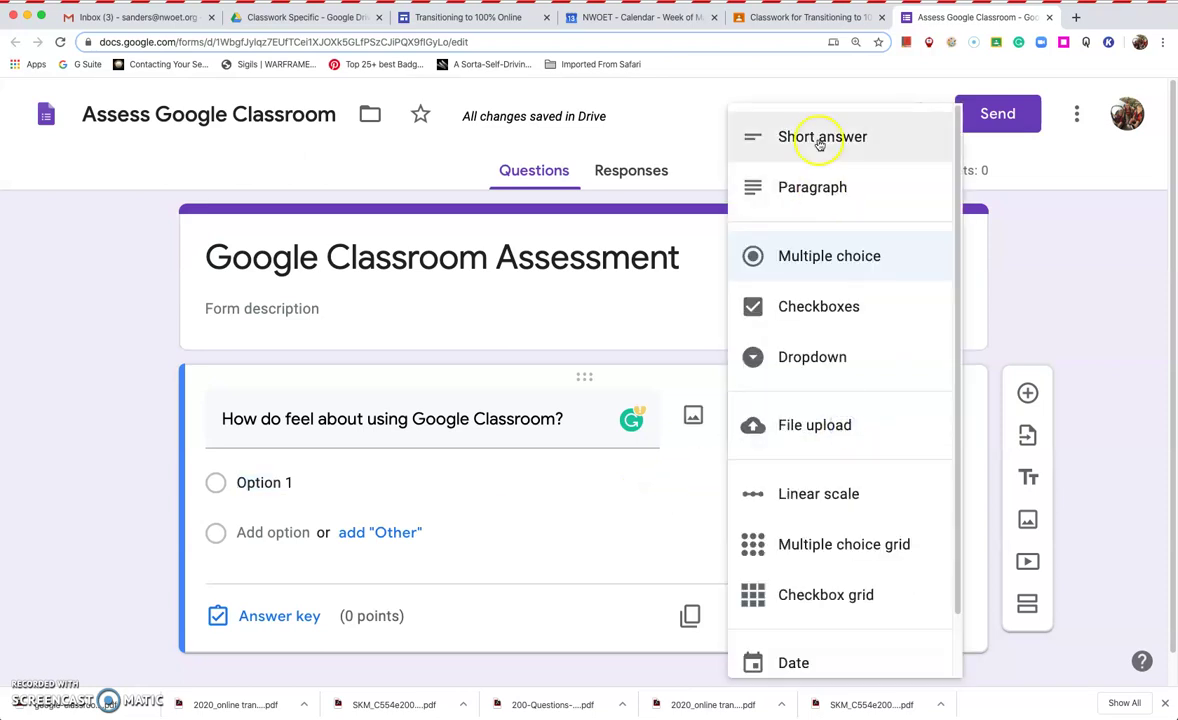
pyautogui.click(830, 183)
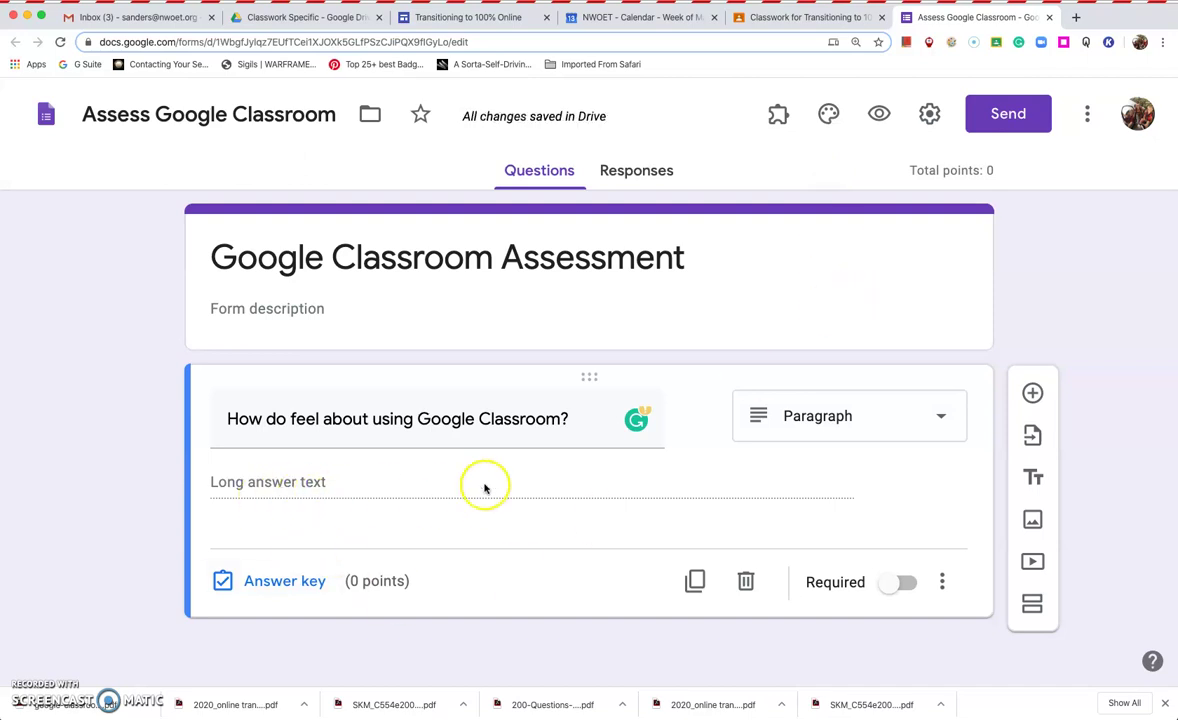
pyautogui.click(890, 584)
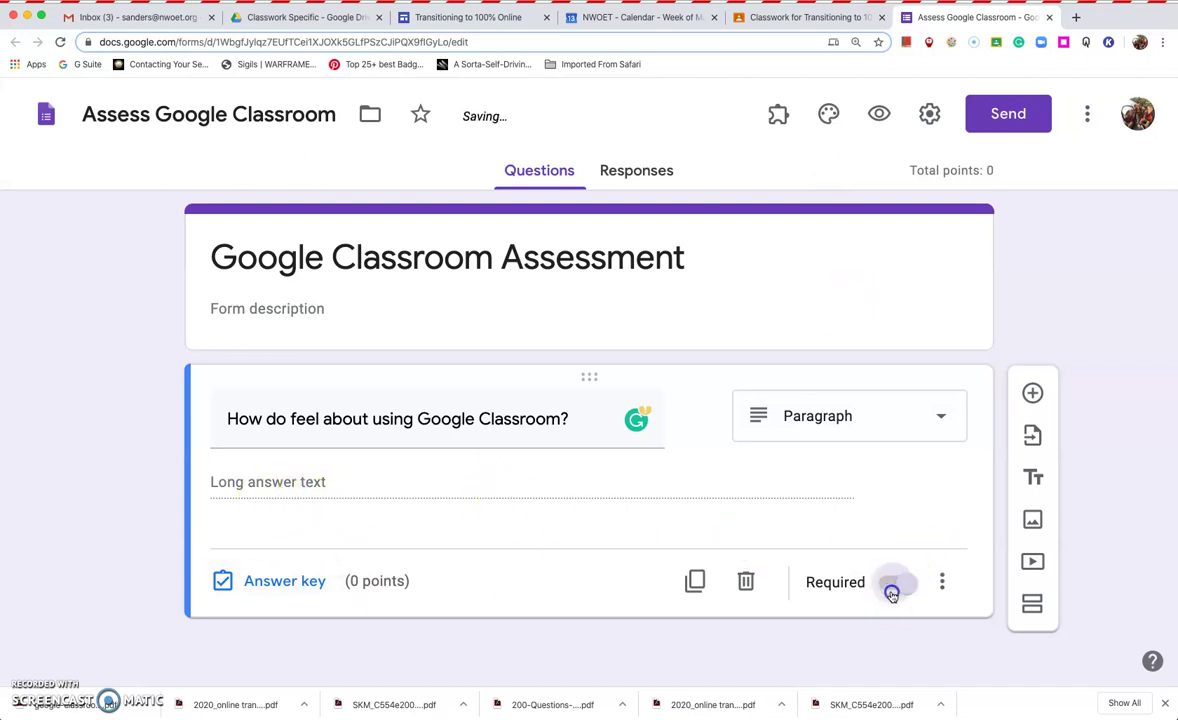
pyautogui.click(945, 582)
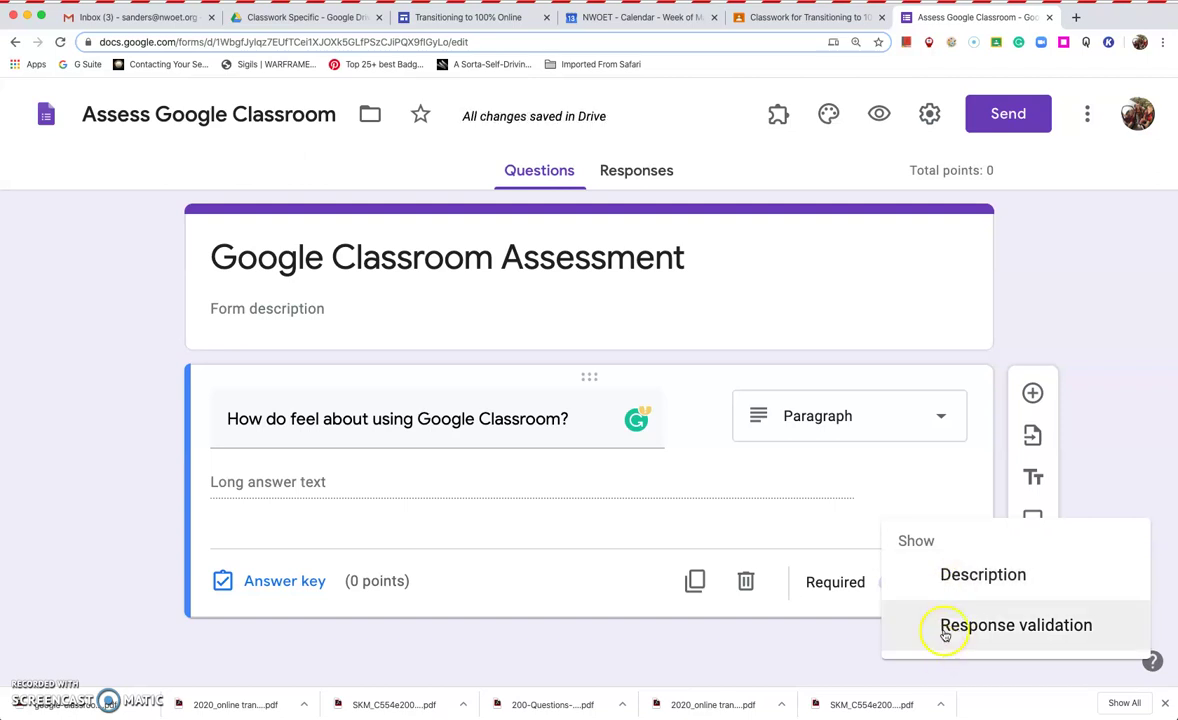
pyautogui.click(846, 502)
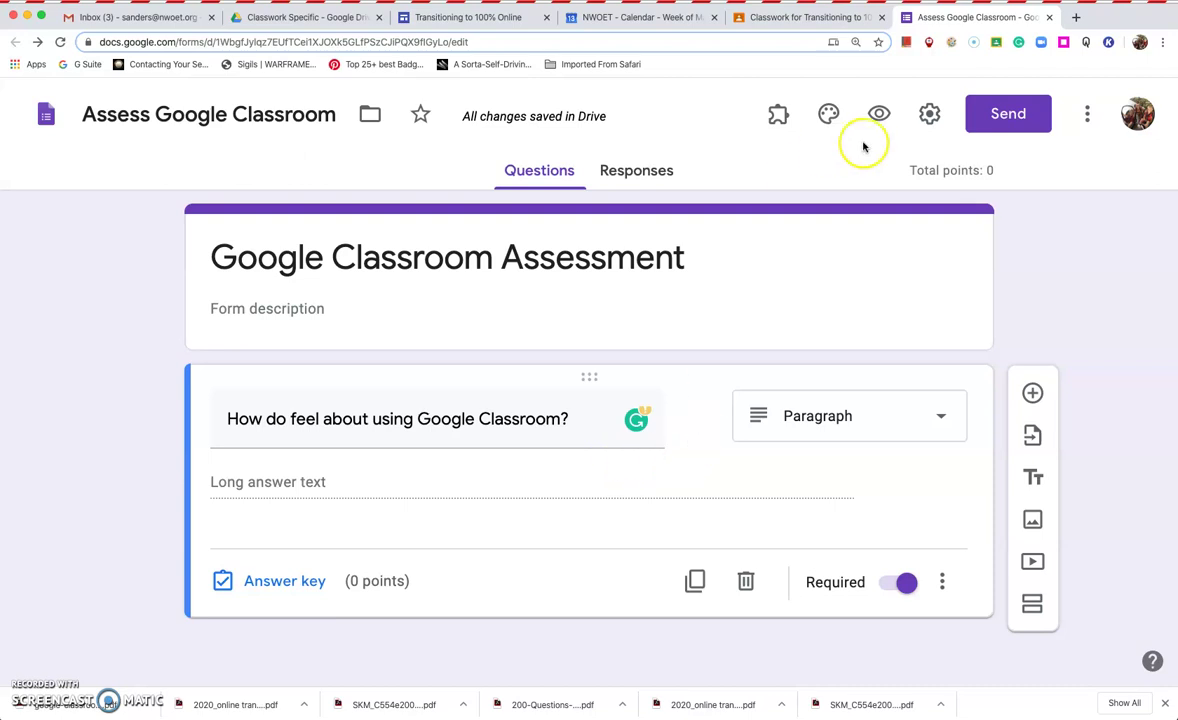
# Try to turn off the sign-in restriction to NWOET and its trusted organizations in the form's general settings, leaving the settings without saving.
pyautogui.click(929, 114)
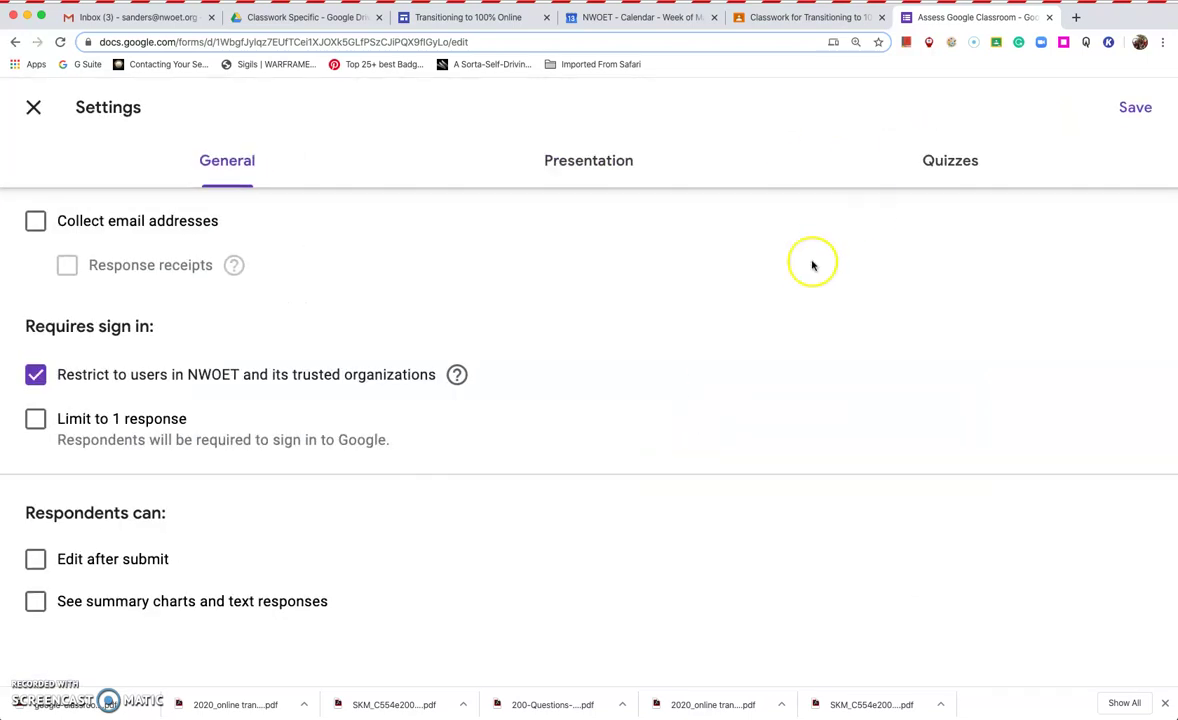
pyautogui.click(944, 166)
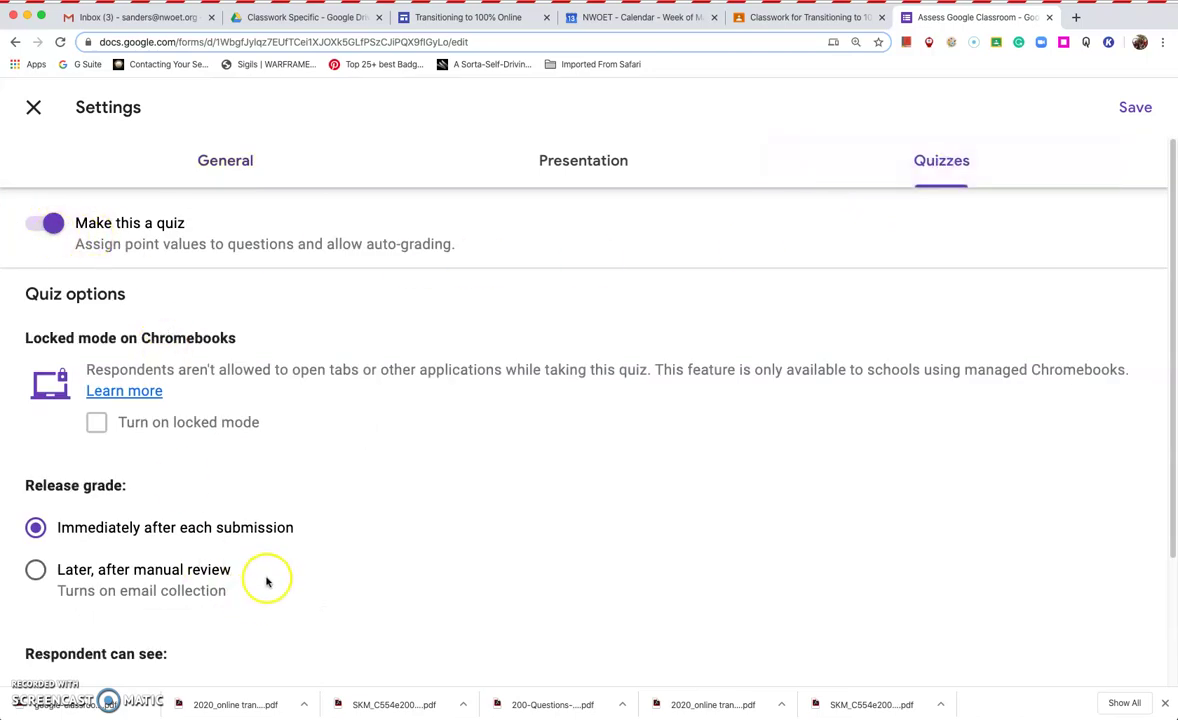
pyautogui.click(236, 165)
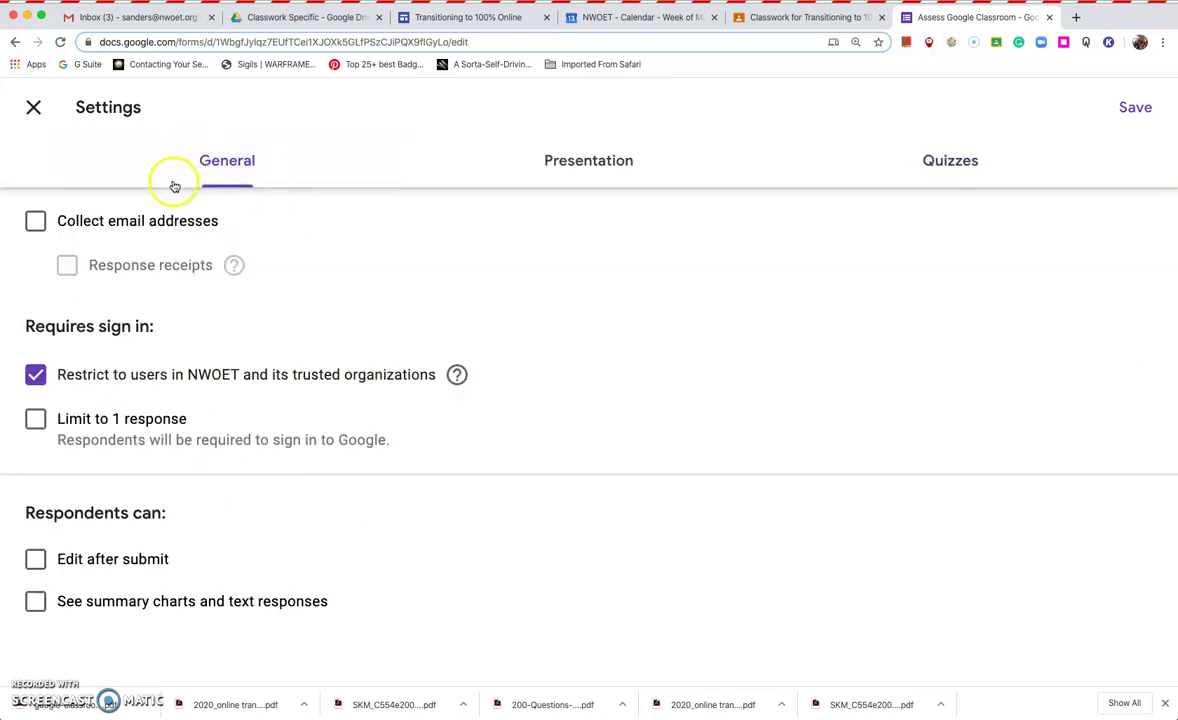
pyautogui.click(36, 376)
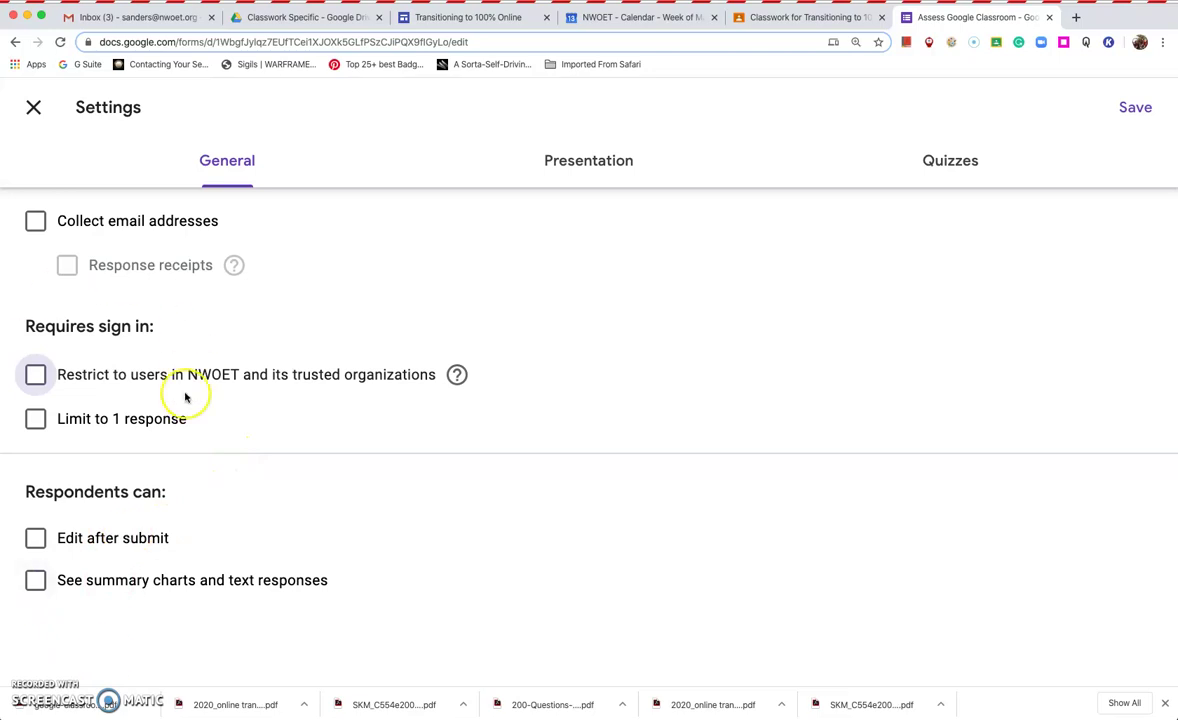
pyautogui.click(33, 107)
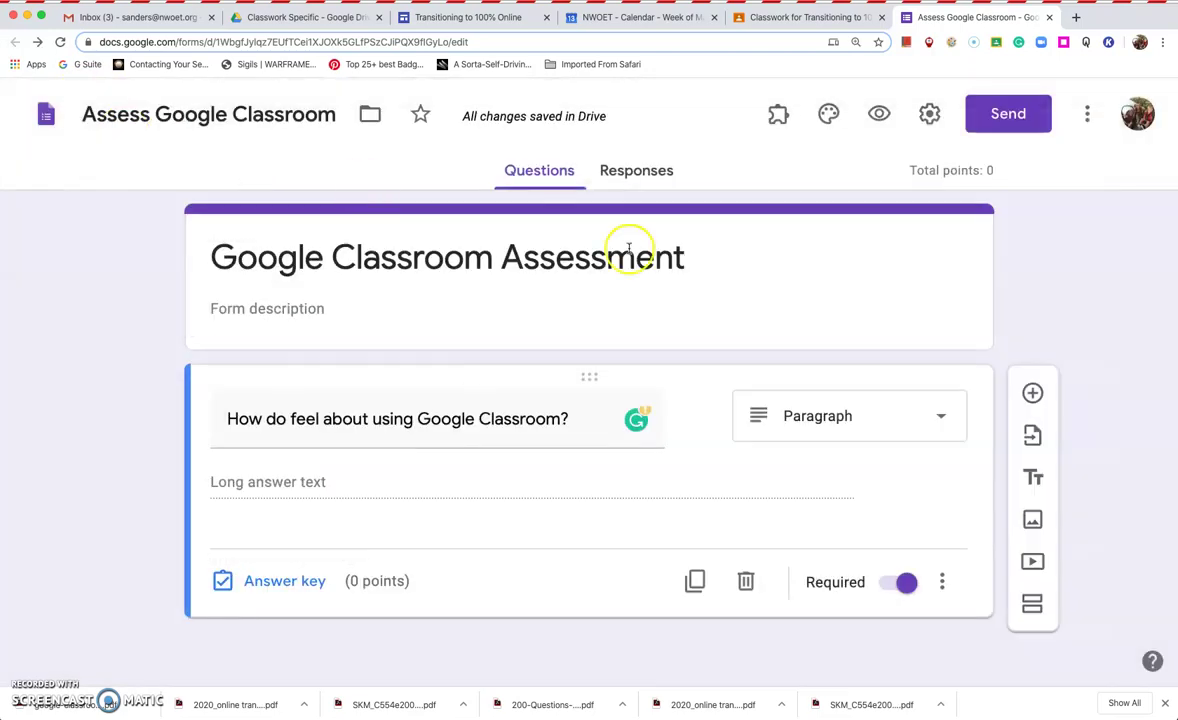
# Review the form's presentation and quiz settings, including the confirmation message and grade release options, and save the settings.
pyautogui.click(929, 116)
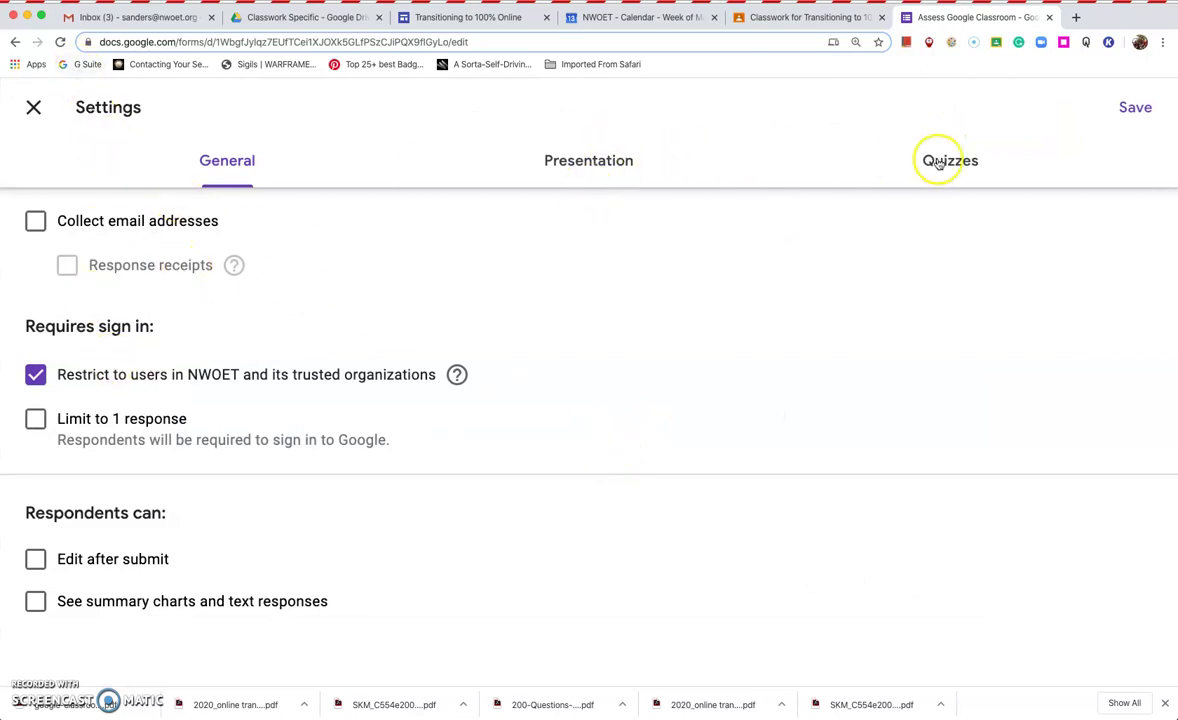
pyautogui.click(586, 162)
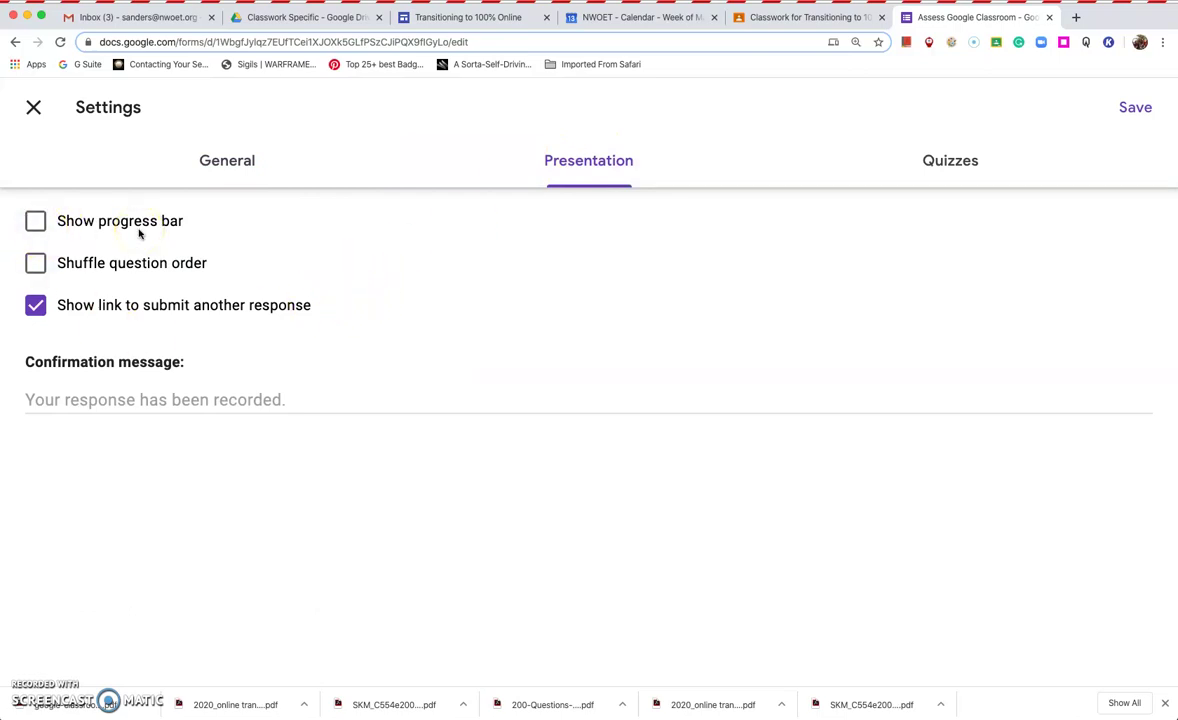
pyautogui.click(137, 402)
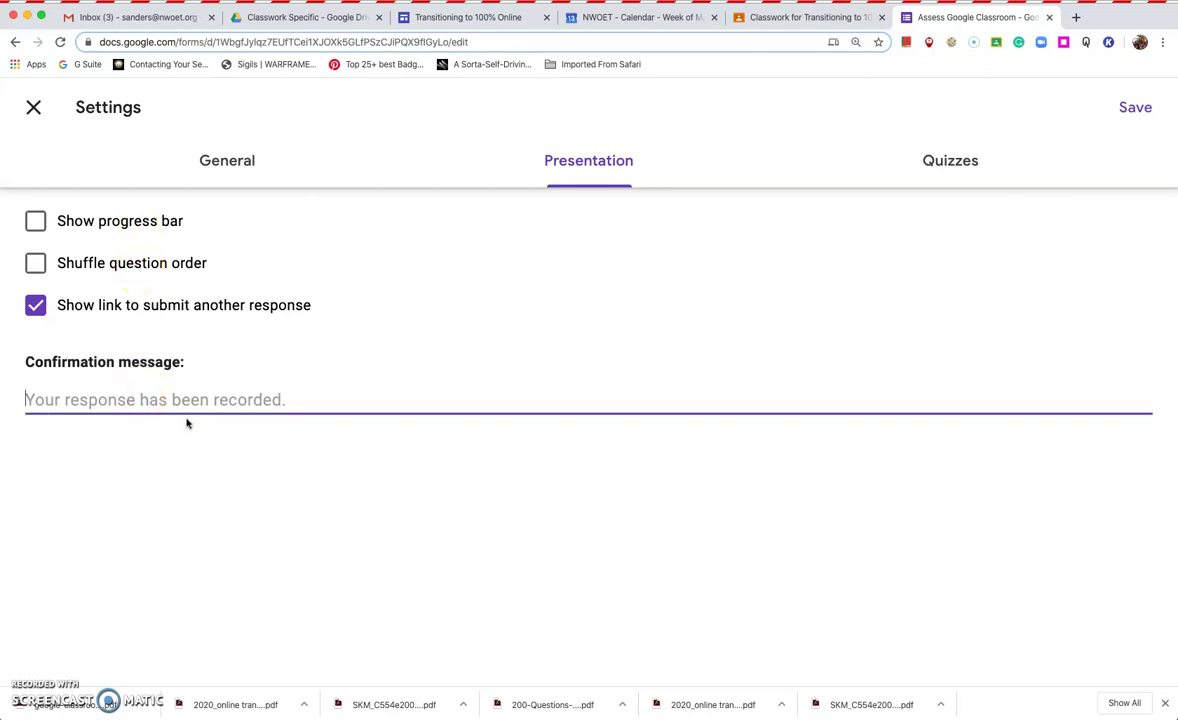
pyautogui.click(957, 158)
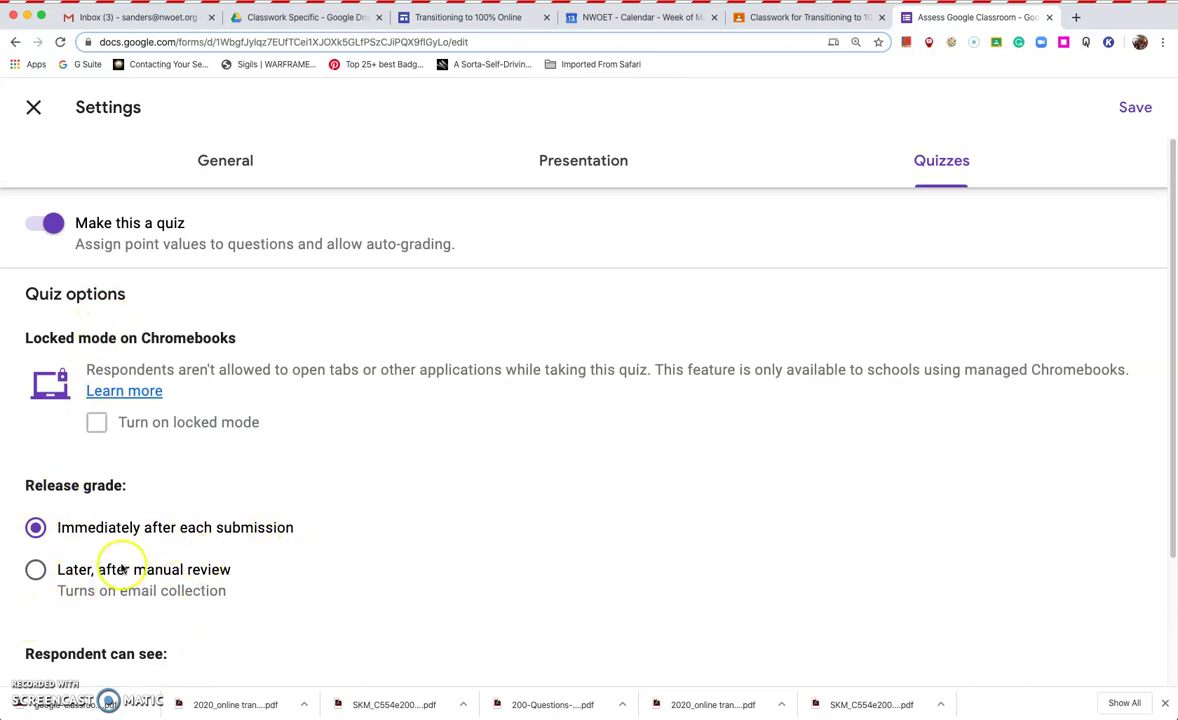
pyautogui.scroll(-3, 297, 580)
pyautogui.scroll(3, 297, 580)
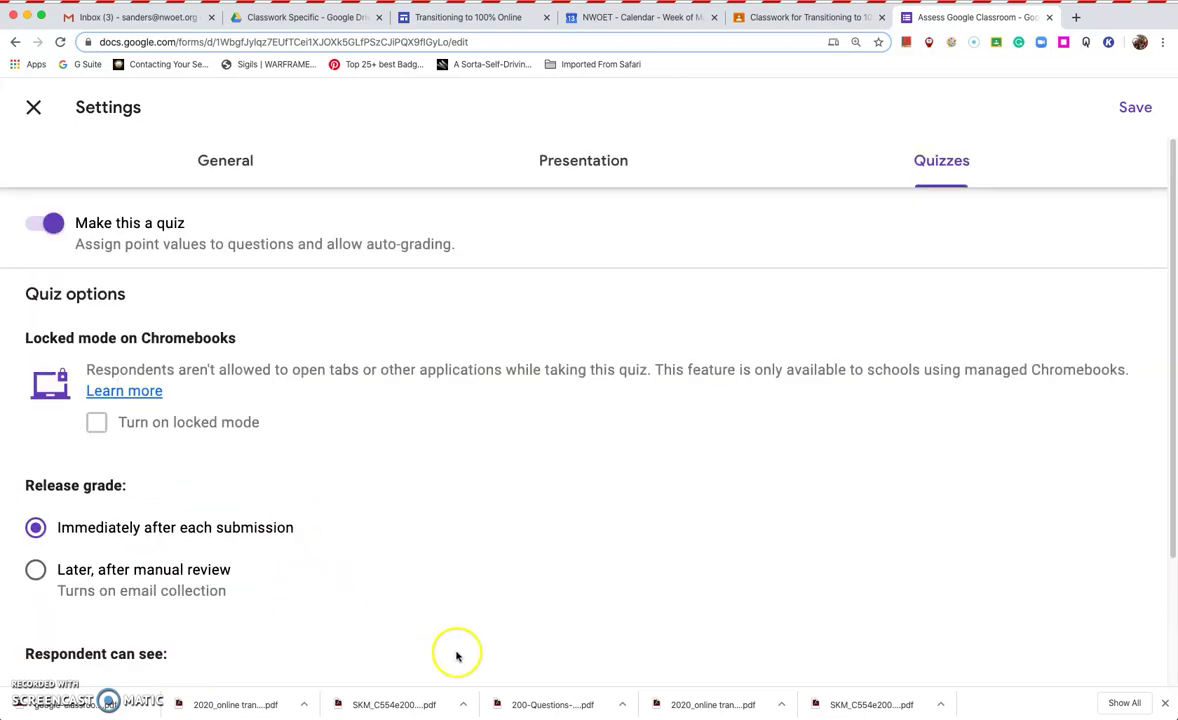
pyautogui.click(1133, 112)
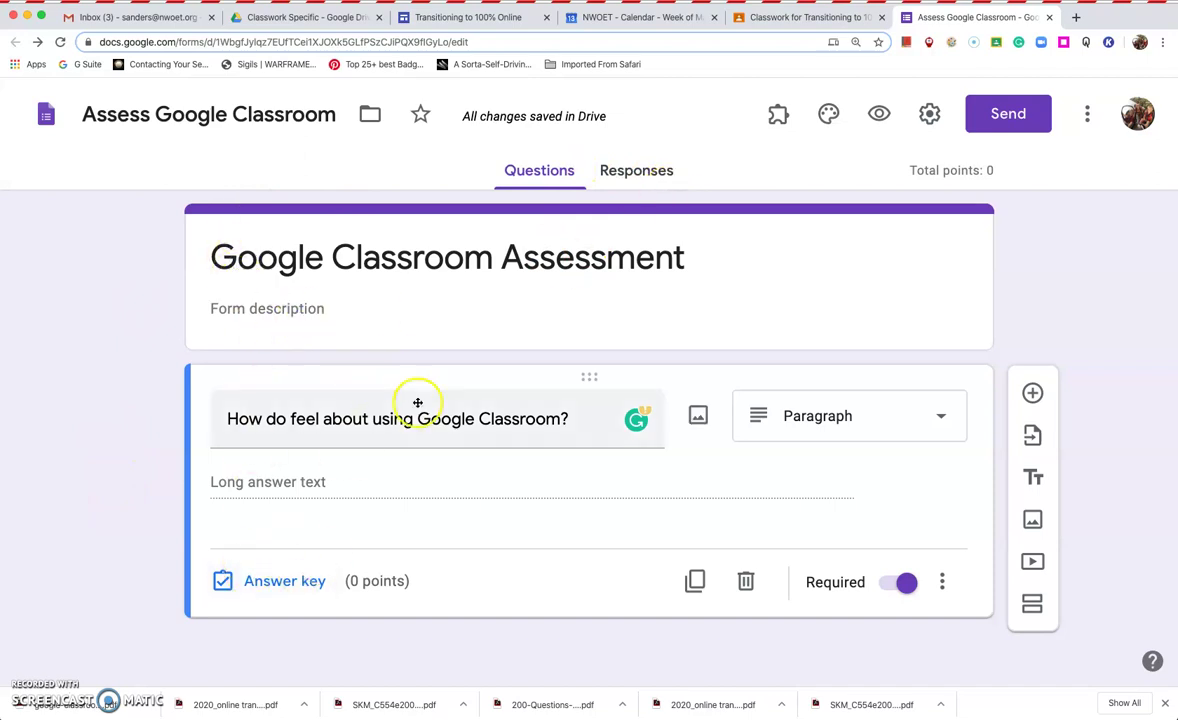
# Add a multiple-choice question with the text "Test question" below the first question and a blank multiple-choice question after it.
pyautogui.click(1033, 394)
pyautogui.scroll(-2, 752, 490)
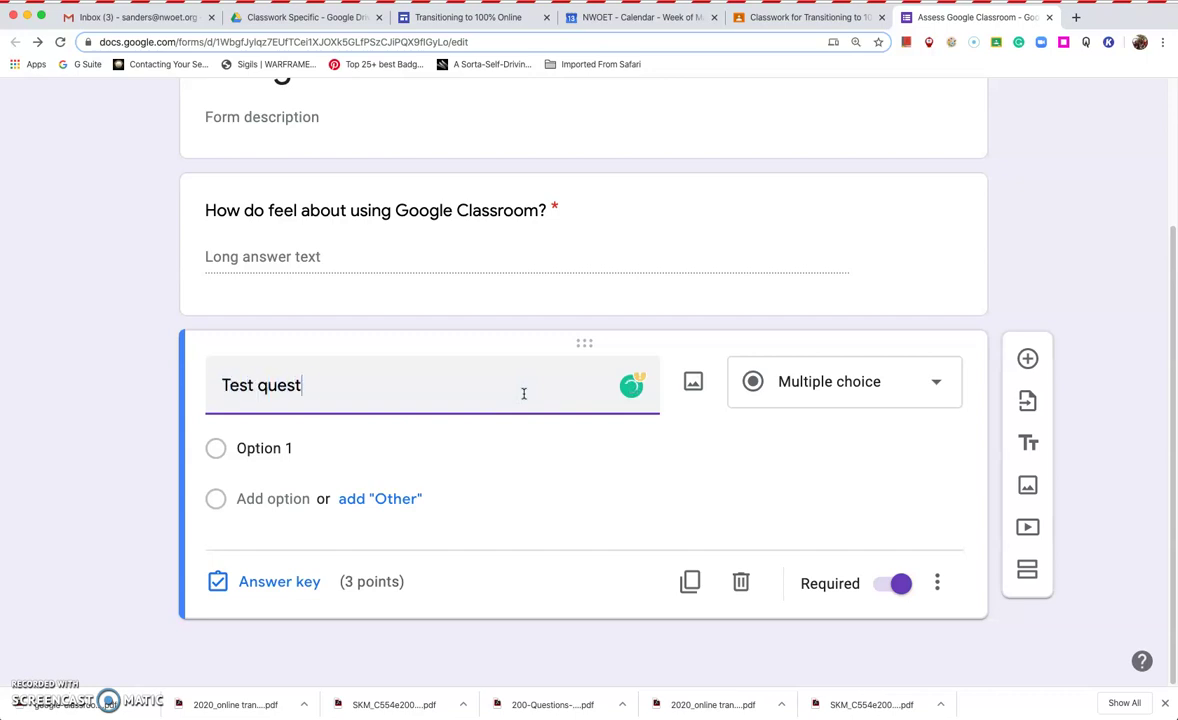
pyautogui.click(872, 385)
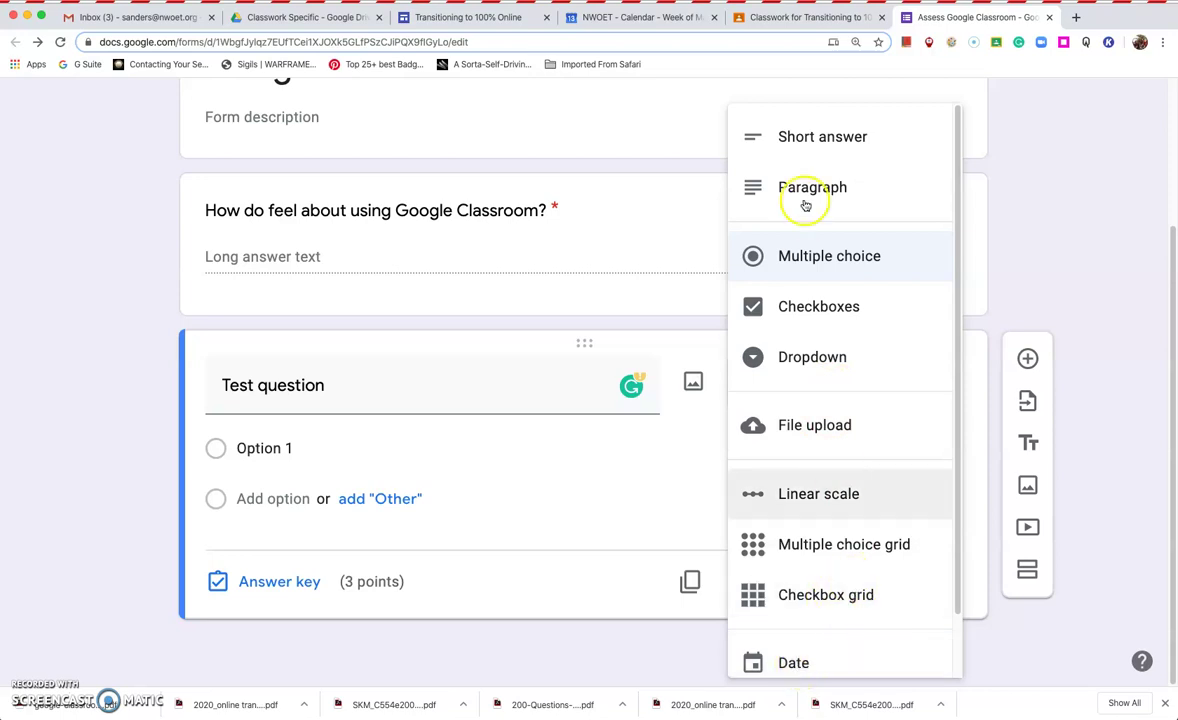
pyautogui.scroll(3, 805, 175)
pyautogui.scroll(-3, 830, 270)
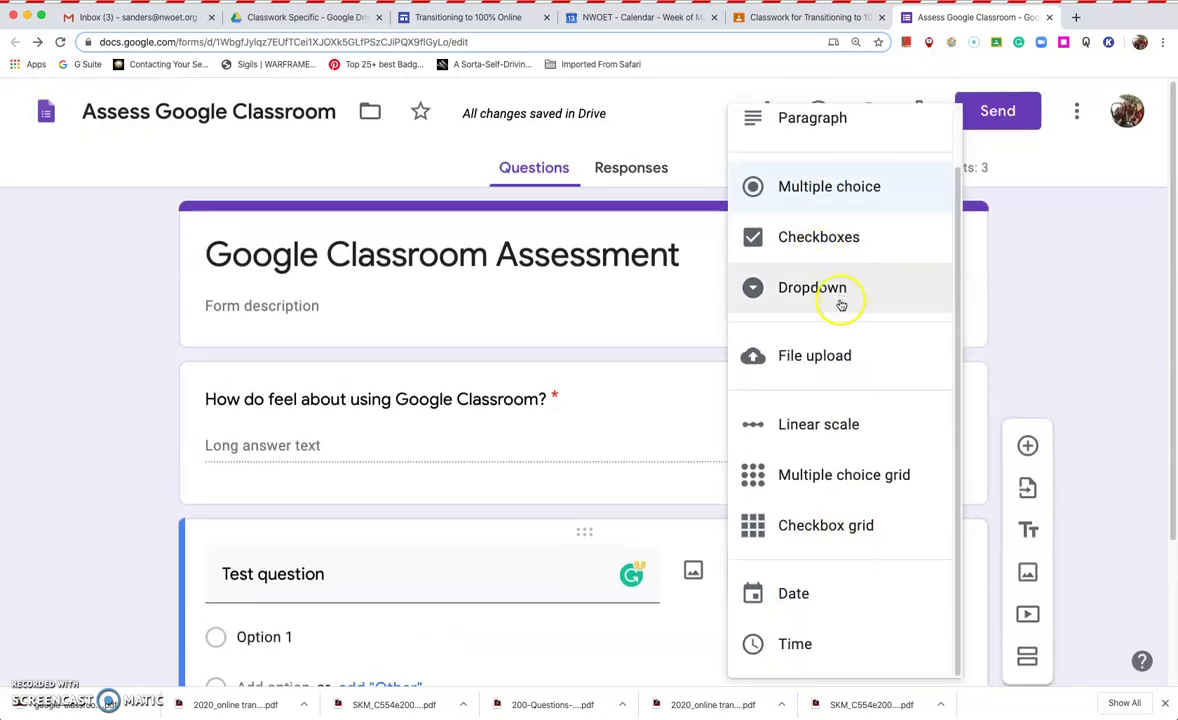
pyautogui.click(1054, 301)
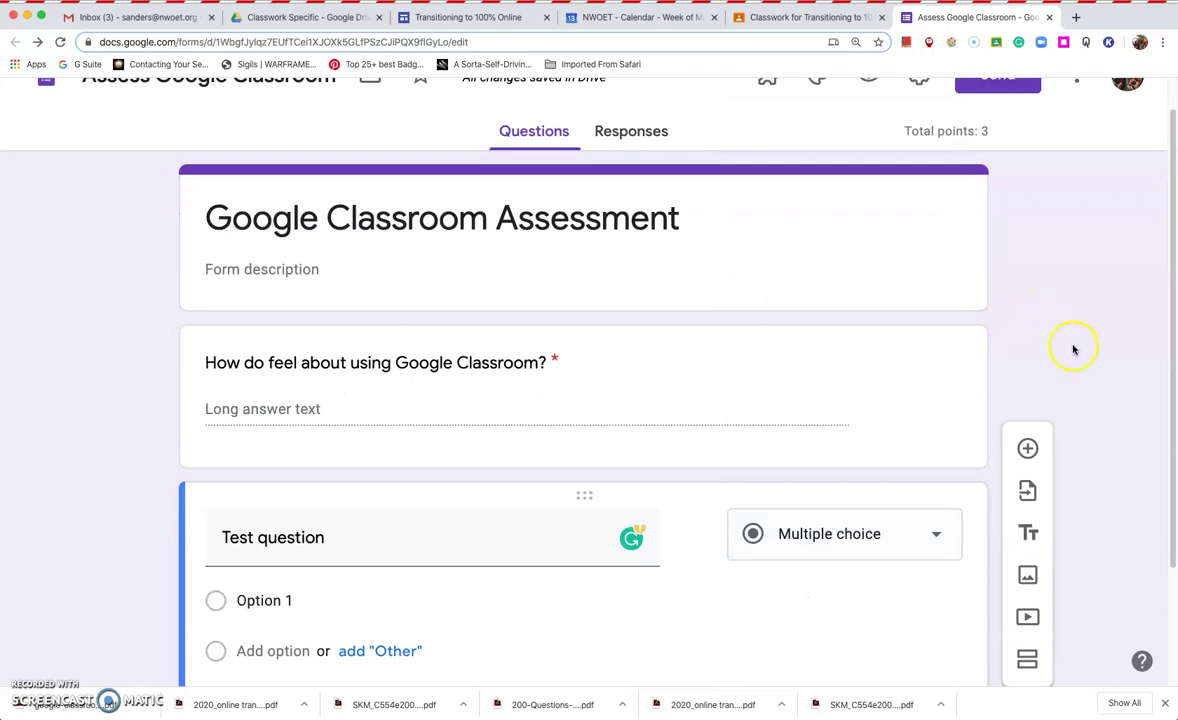
pyautogui.click(1029, 451)
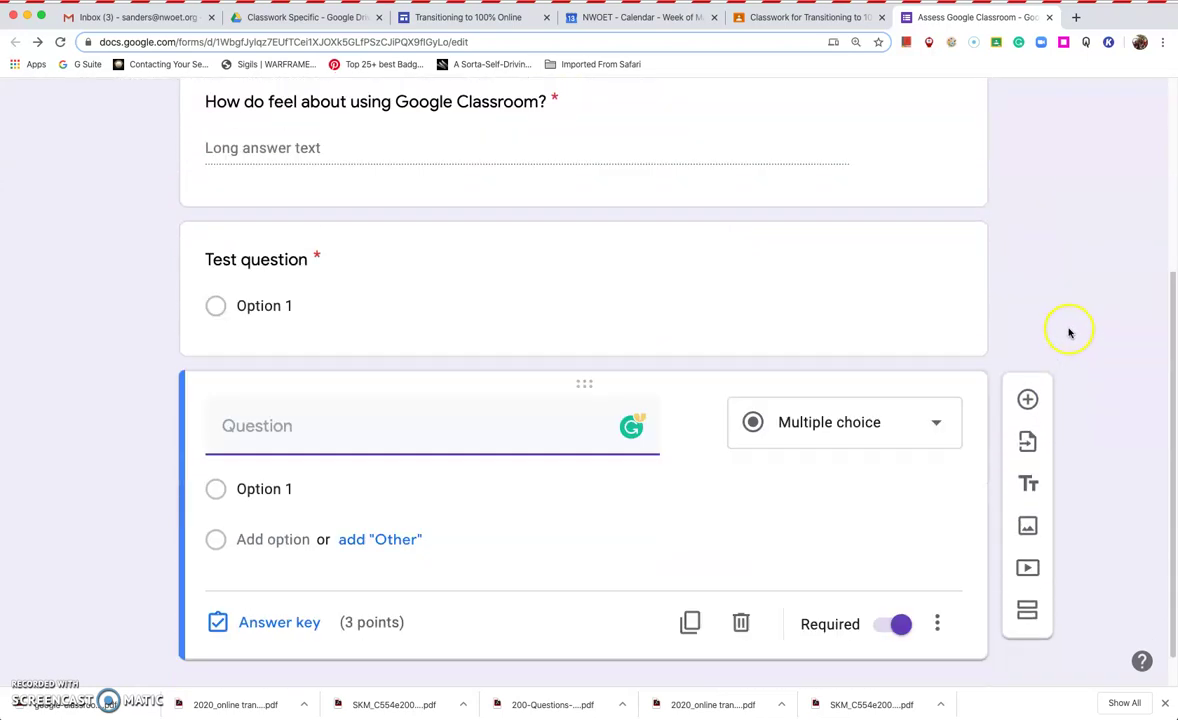
# Examine the available question types, extra options and answer key settings of the "Test question" item.
pyautogui.click(260, 263)
pyautogui.click(878, 272)
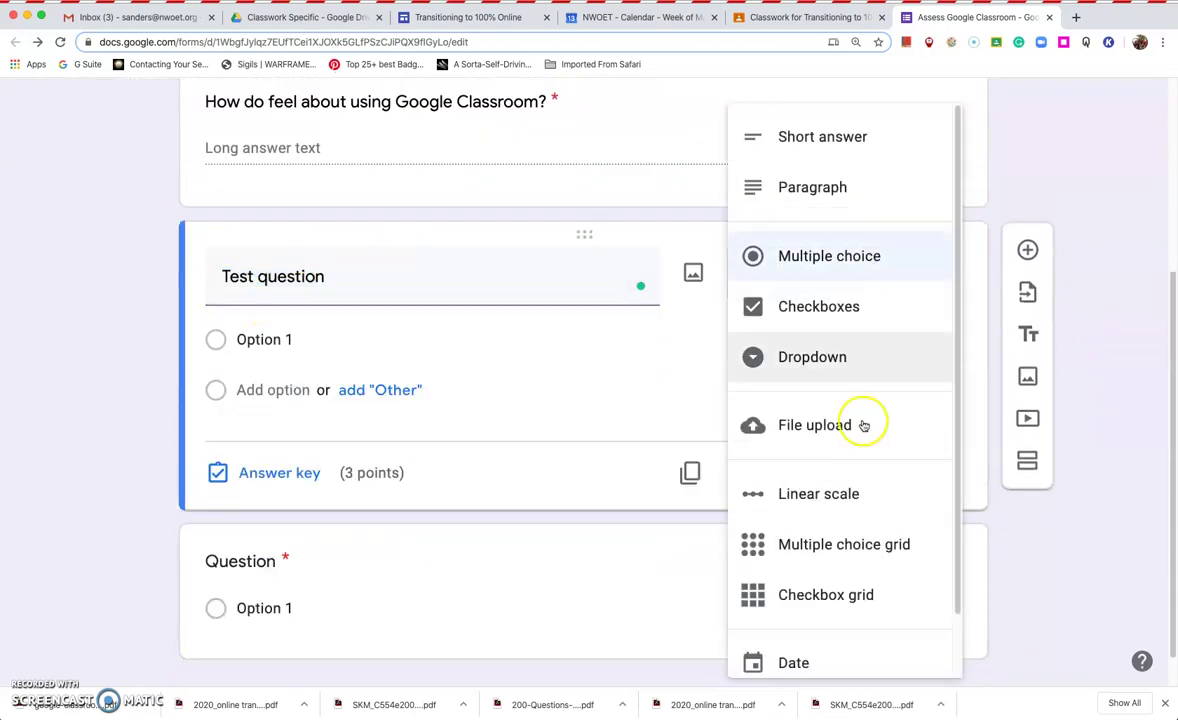
pyautogui.click(623, 405)
pyautogui.click(937, 474)
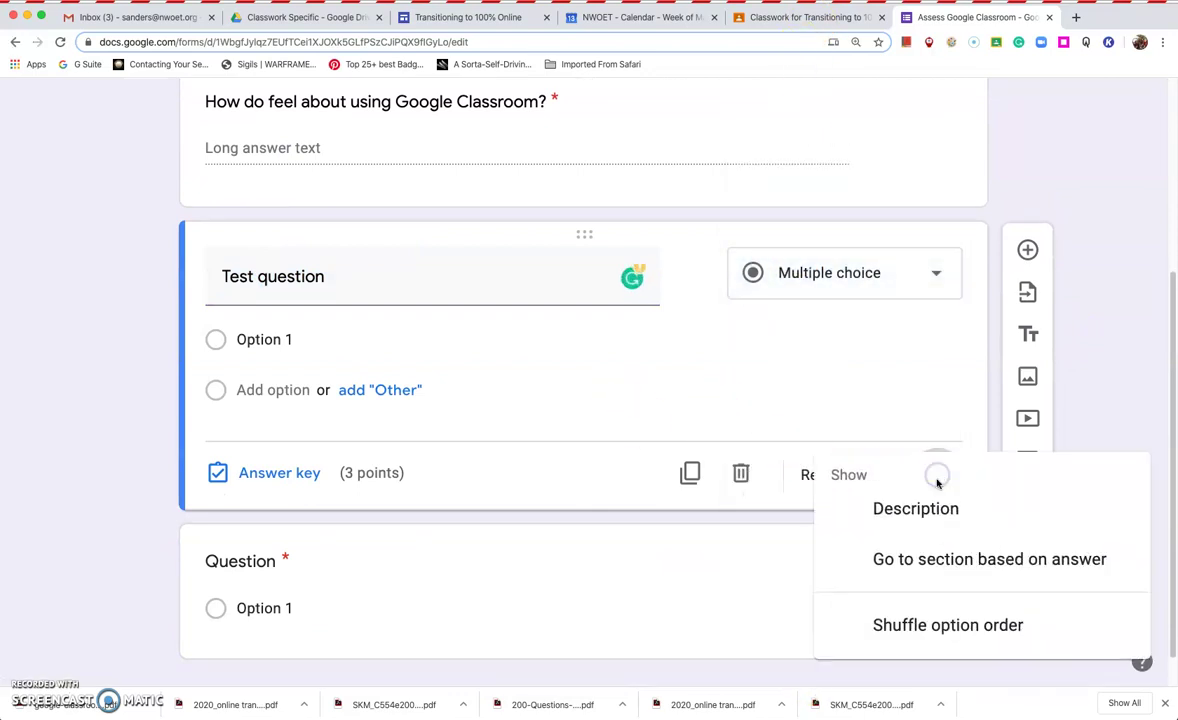
pyautogui.click(885, 401)
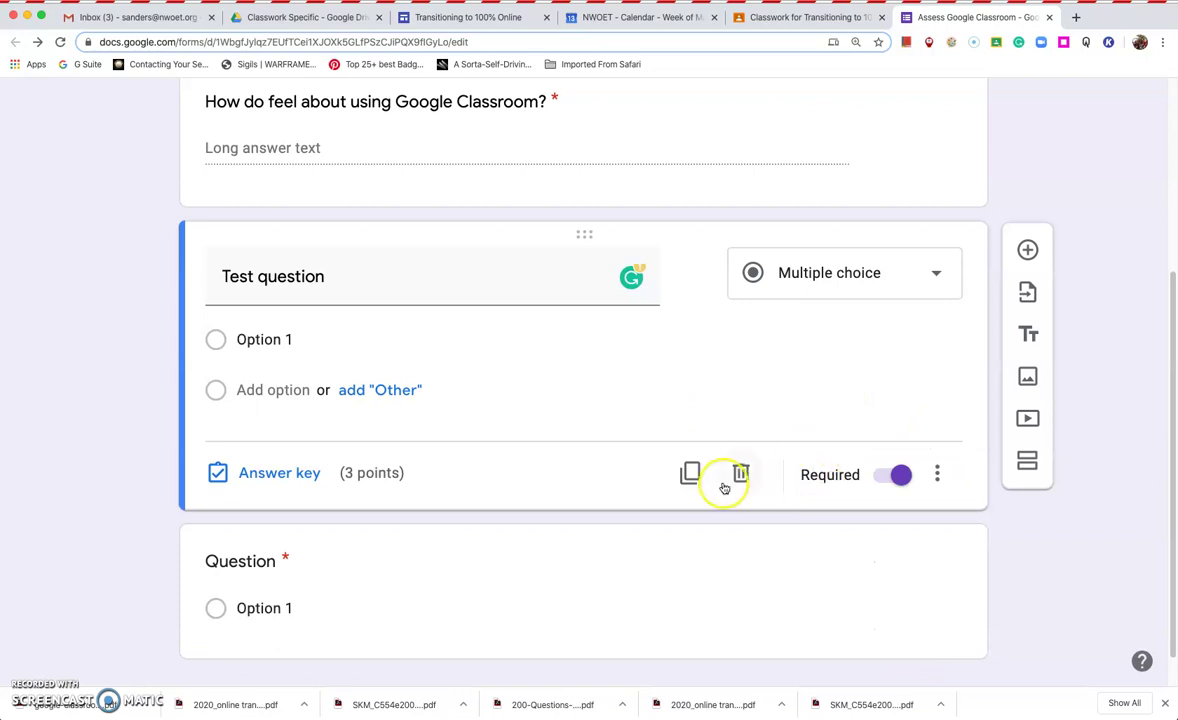
pyautogui.click(272, 474)
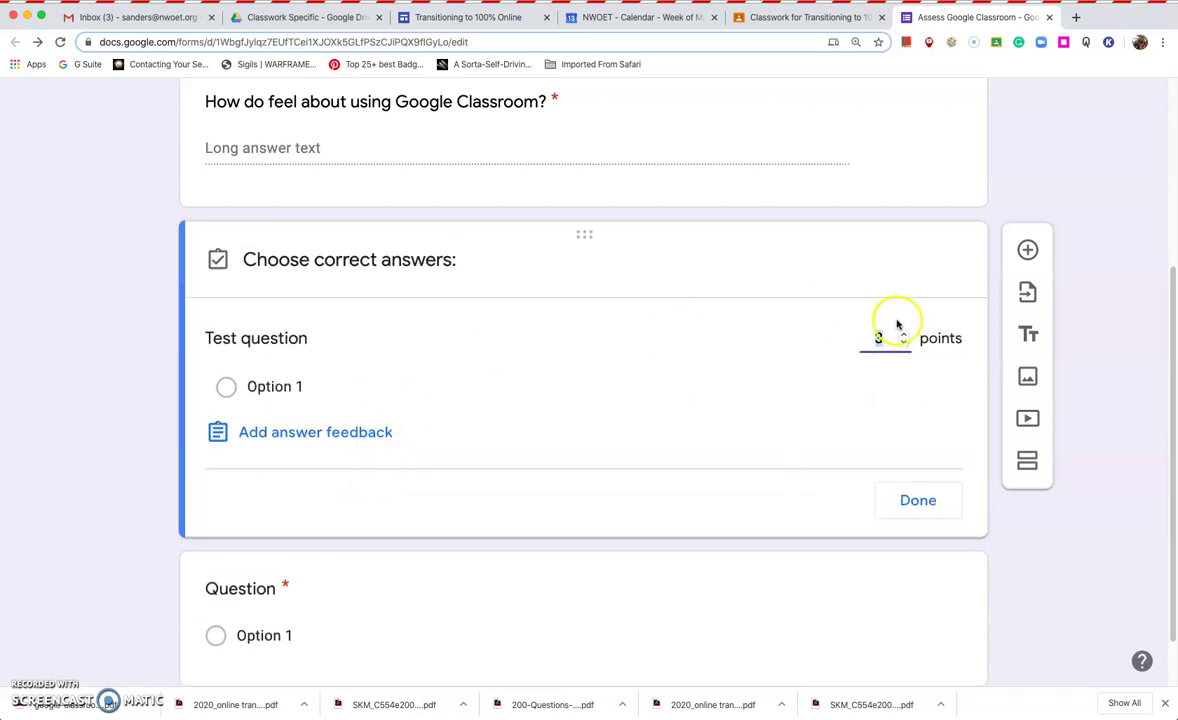
pyautogui.click(929, 506)
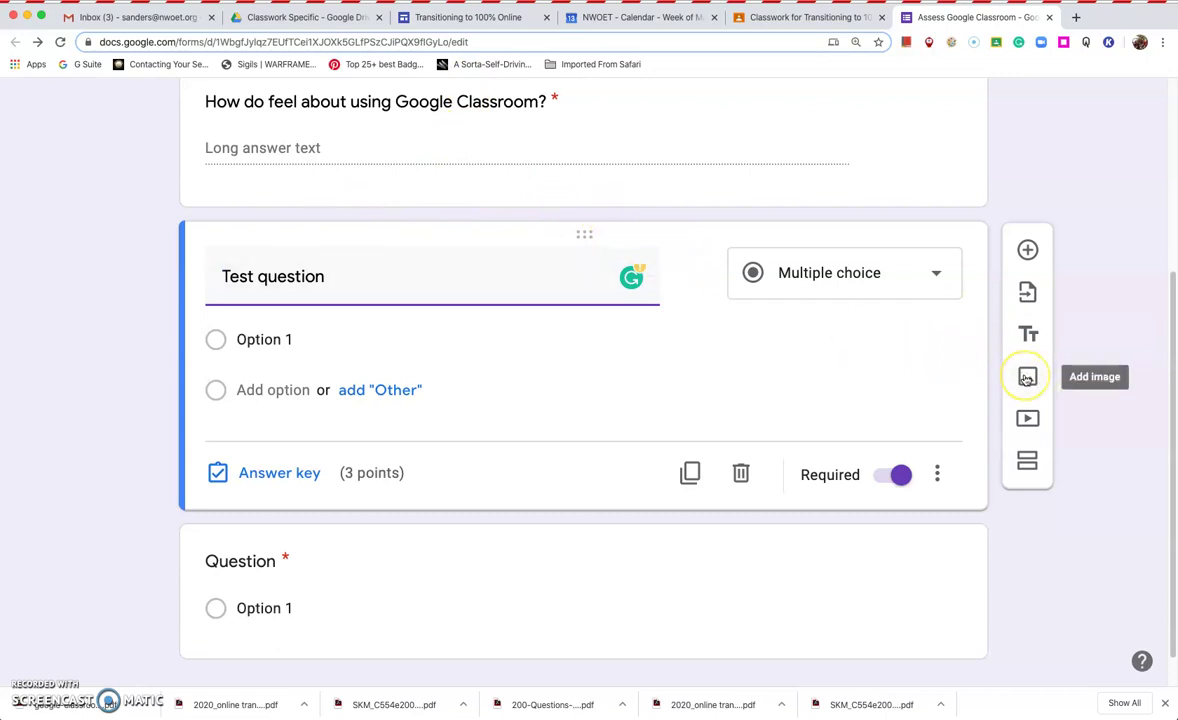
pyautogui.click(1027, 462)
pyautogui.click(1033, 462)
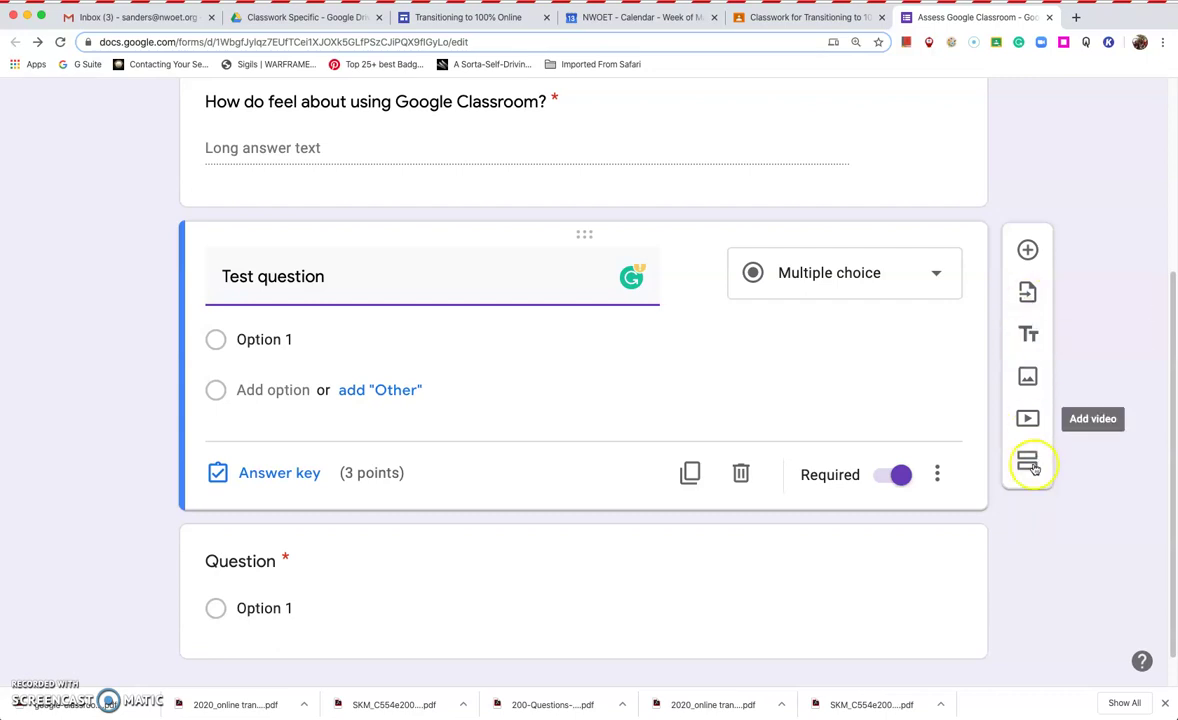
# Review the form's responses view, its response handling options, and the form's additional actions.
pyautogui.scroll(5, 704, 438)
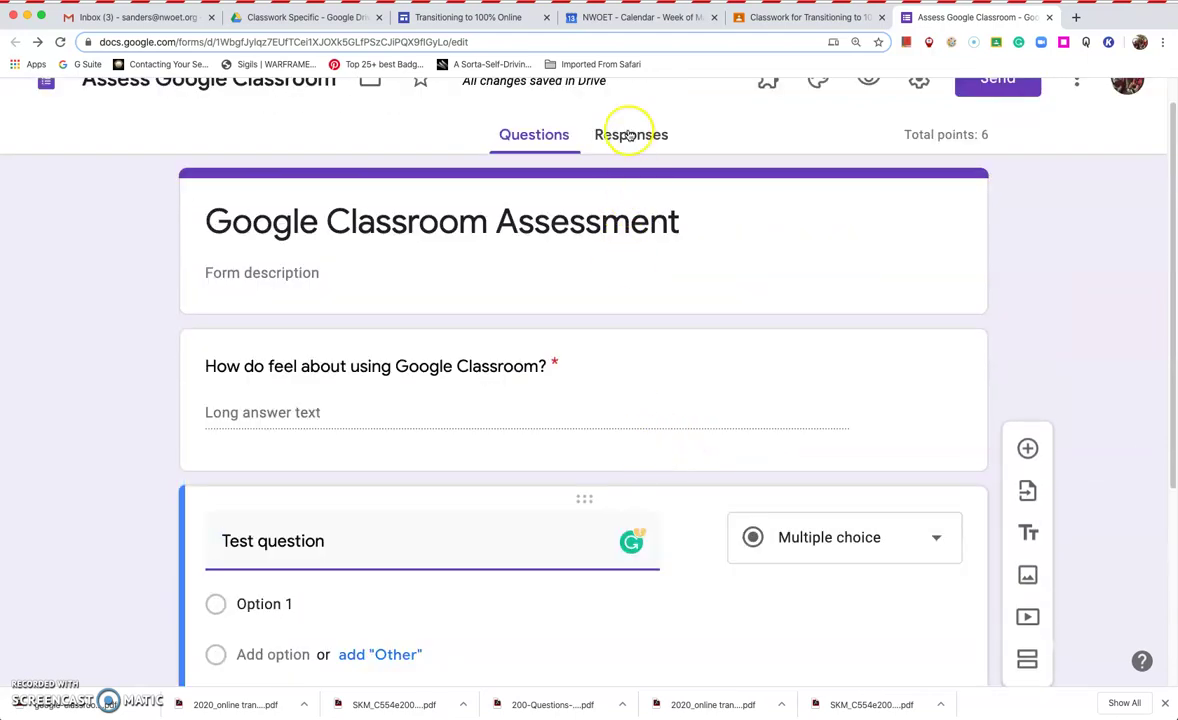
pyautogui.scroll(1, 650, 160)
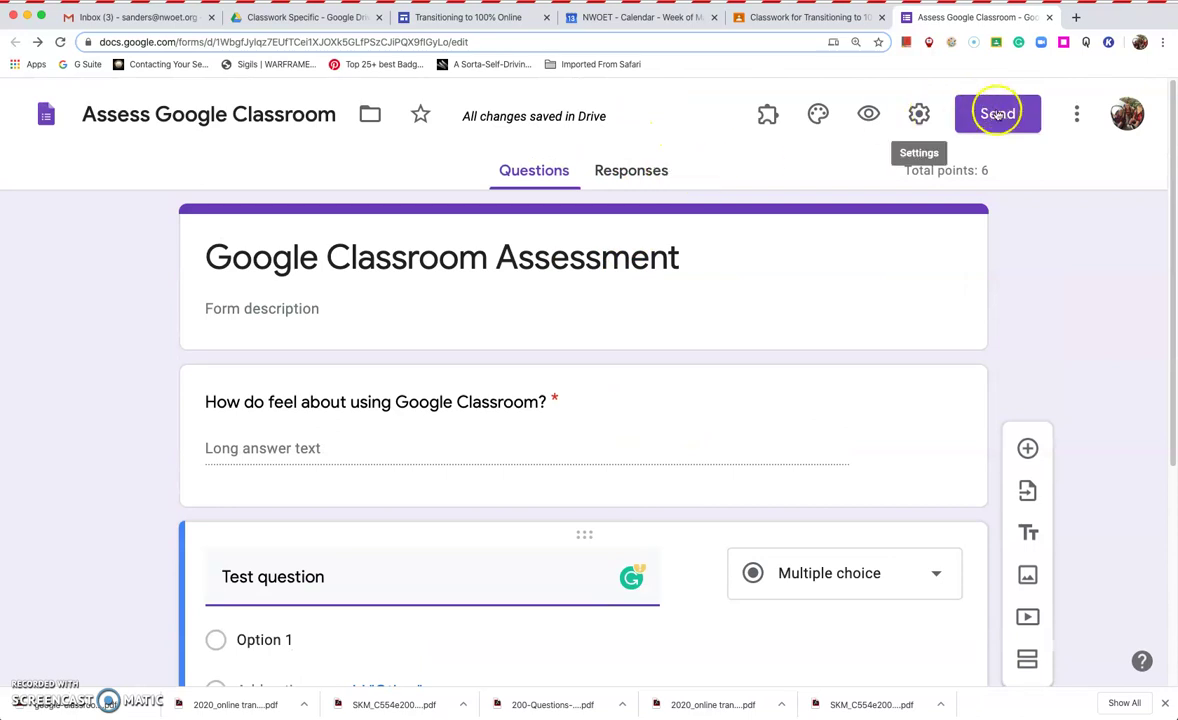
pyautogui.click(636, 174)
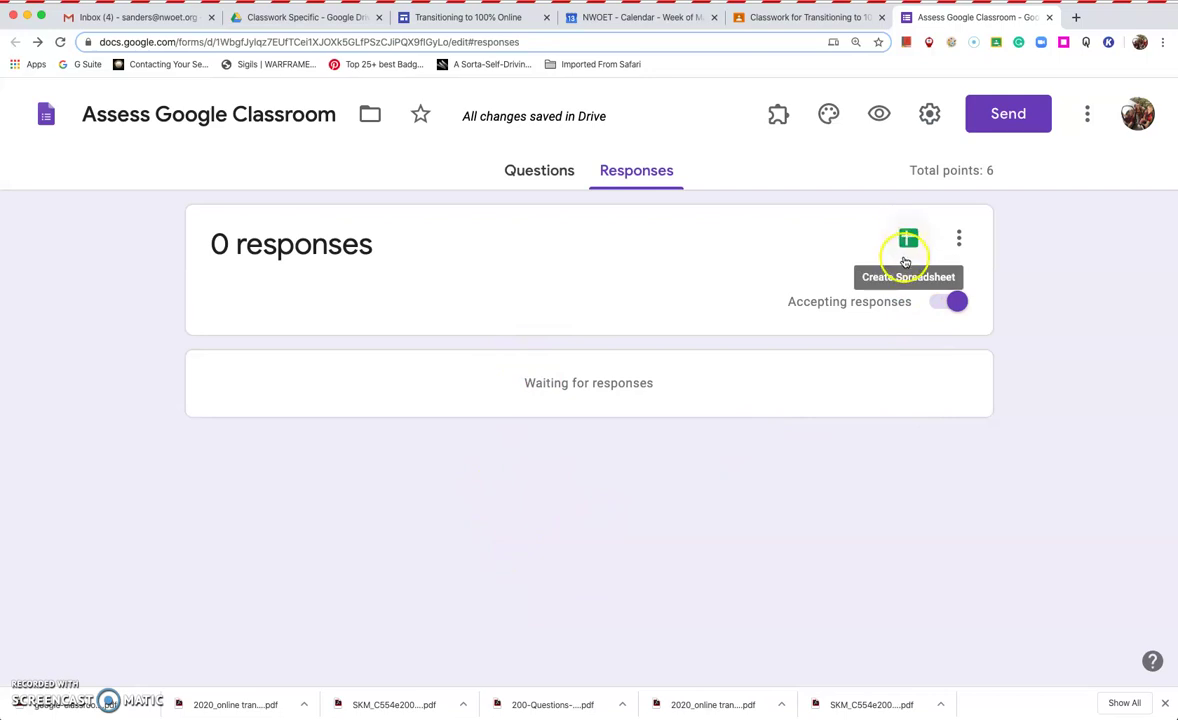
pyautogui.click(962, 234)
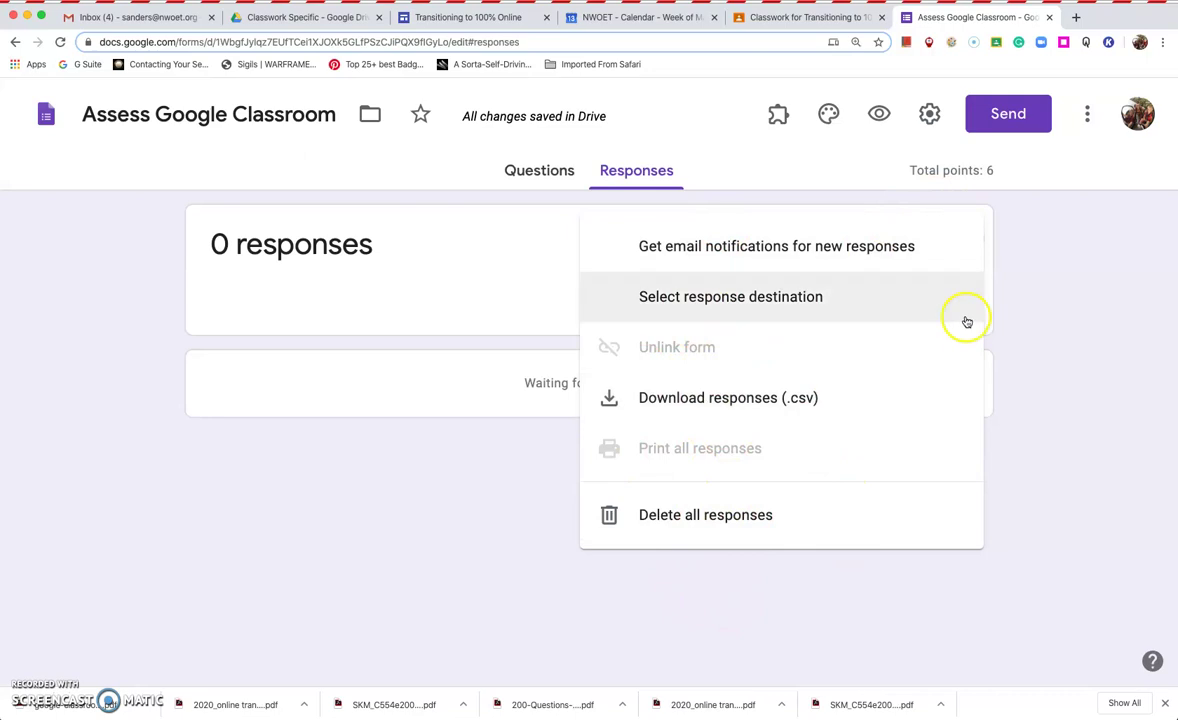
pyautogui.click(1044, 302)
pyautogui.click(1087, 116)
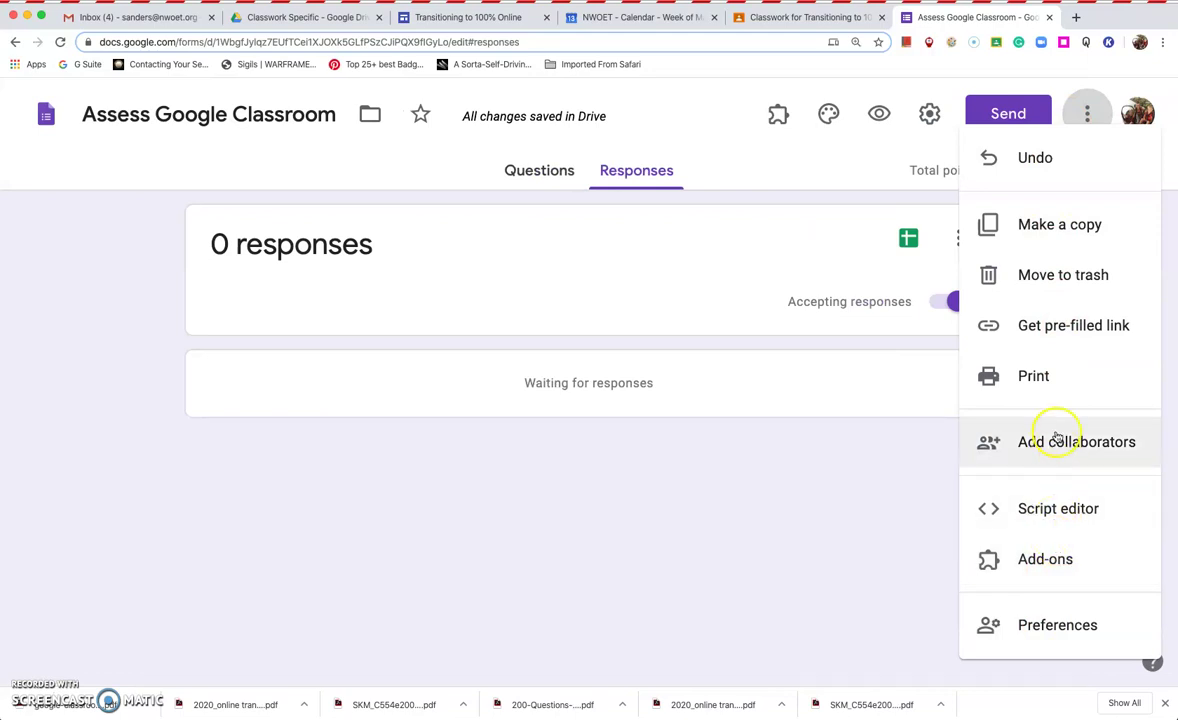
pyautogui.click(1047, 528)
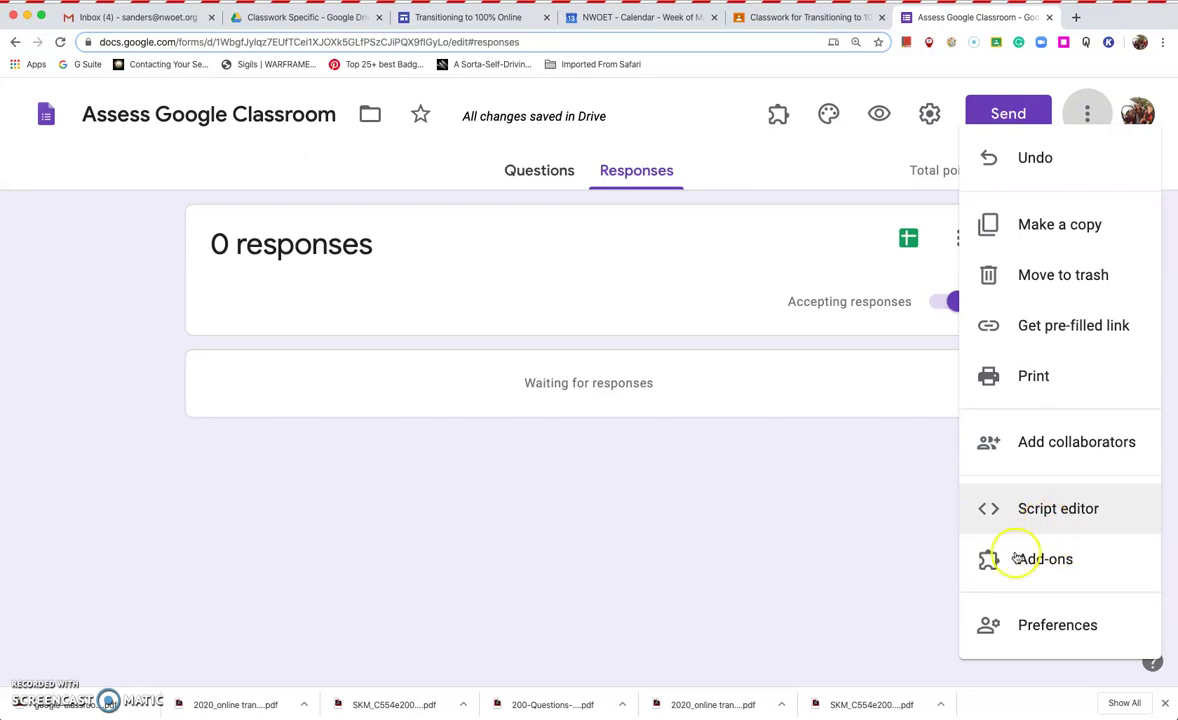
pyautogui.click(828, 578)
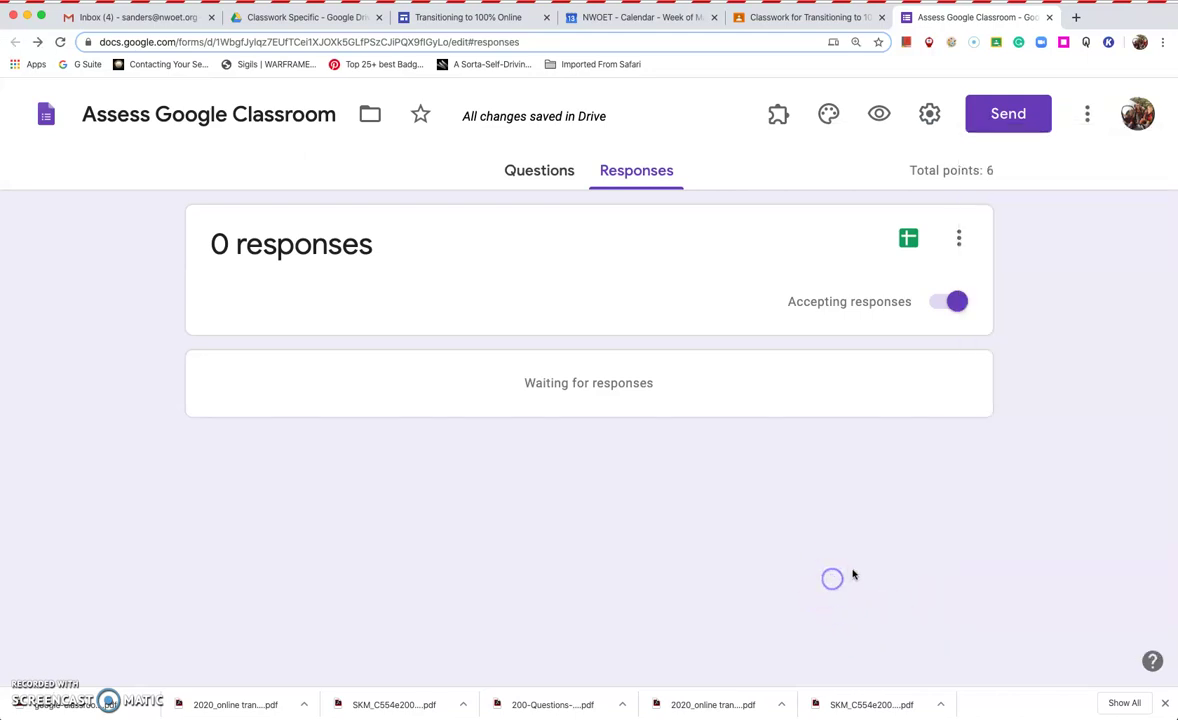
# Preview the quiz as respondents see it and return to the form editor.
pyautogui.click(882, 124)
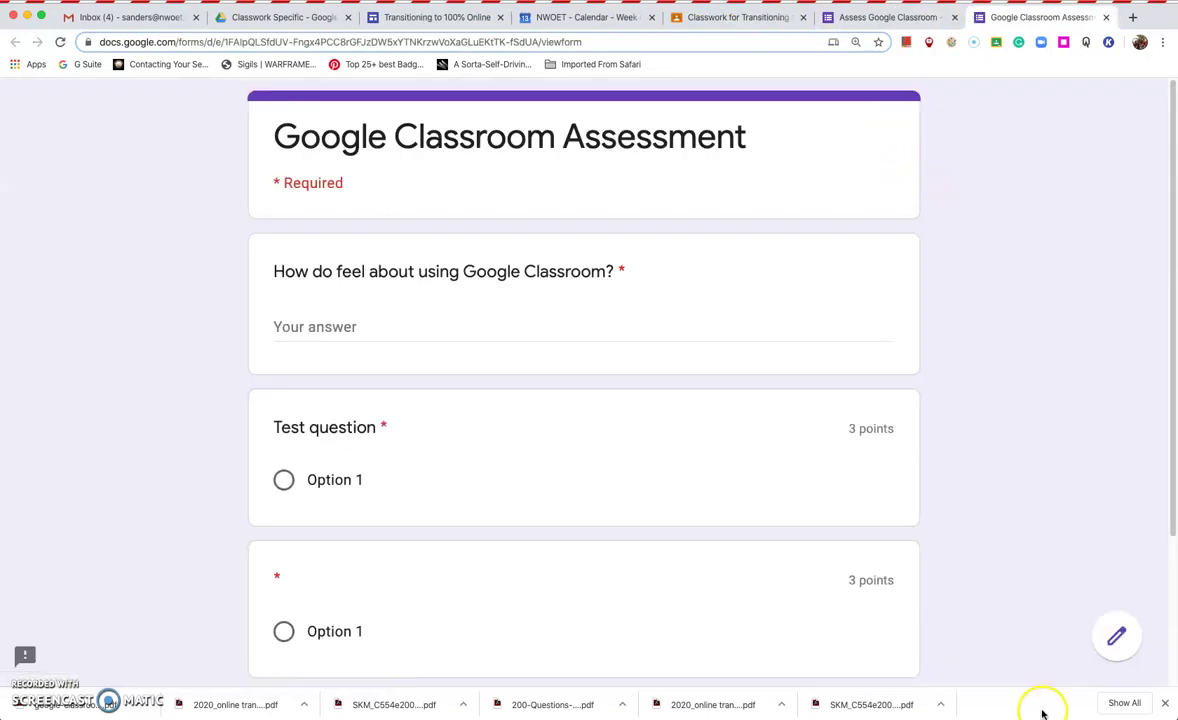
pyautogui.click(1108, 18)
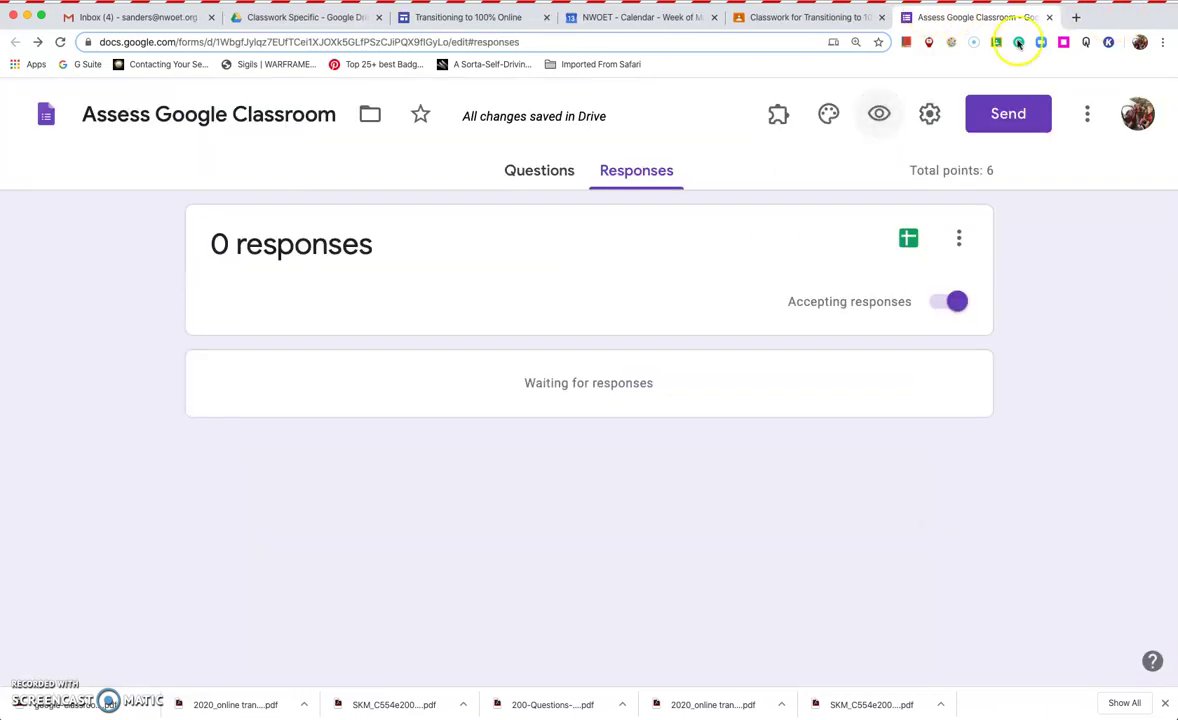
# Change the form's theme color from the theme options to light blue.
pyautogui.click(829, 116)
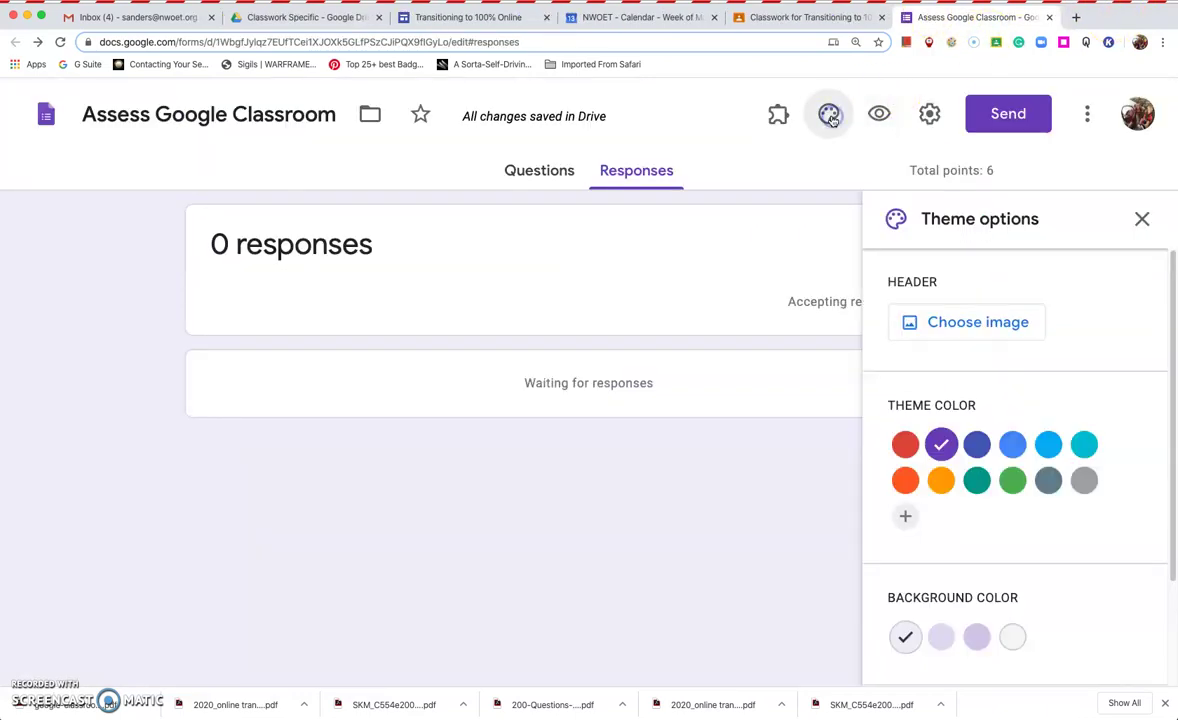
pyautogui.click(1049, 449)
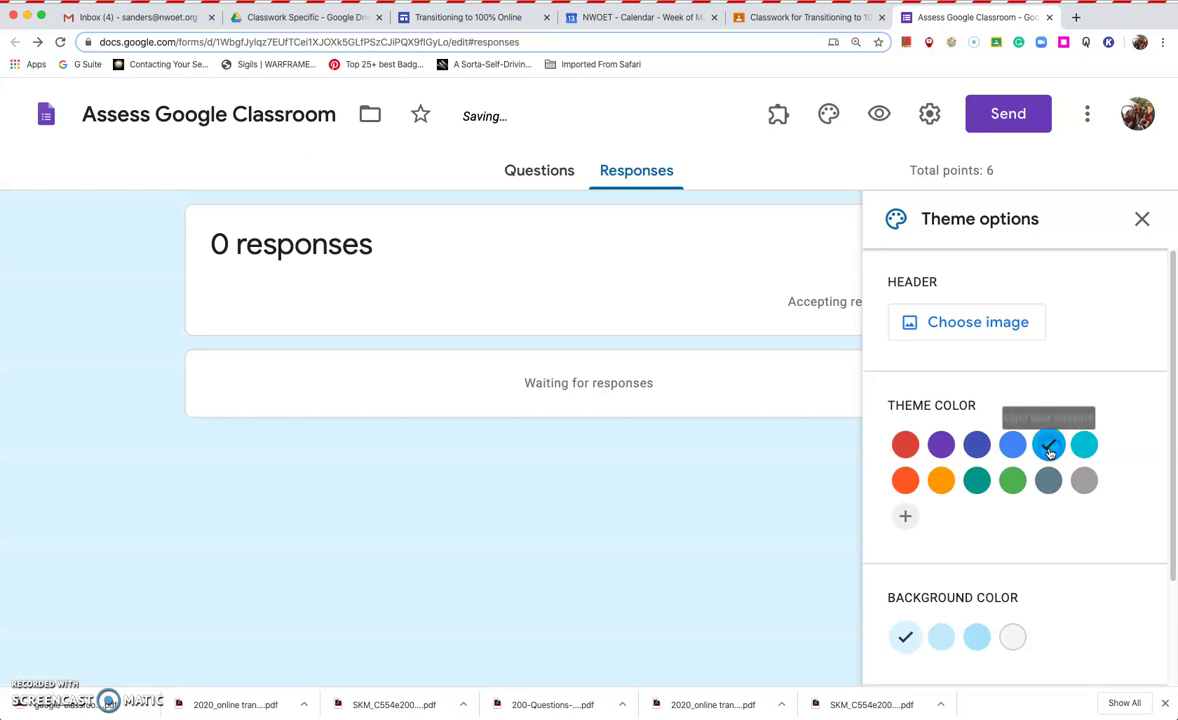
# Set the form's background color to the second light blue shade and close the theme options.
pyautogui.click(941, 637)
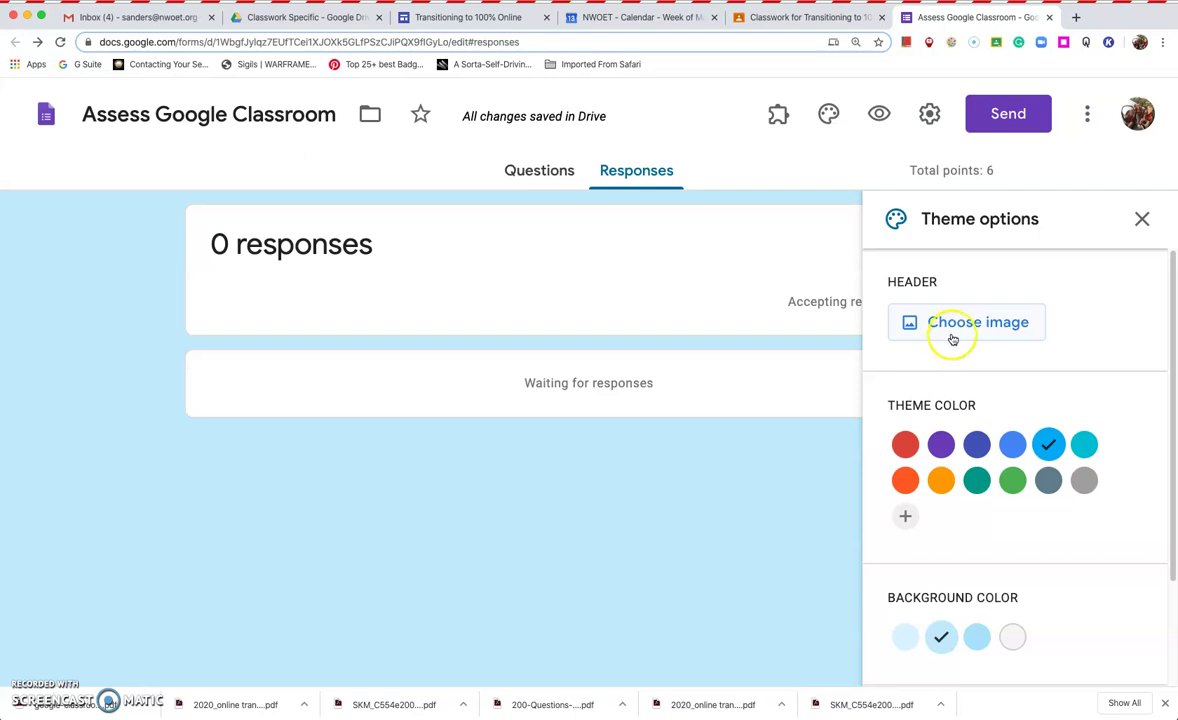
pyautogui.click(1140, 220)
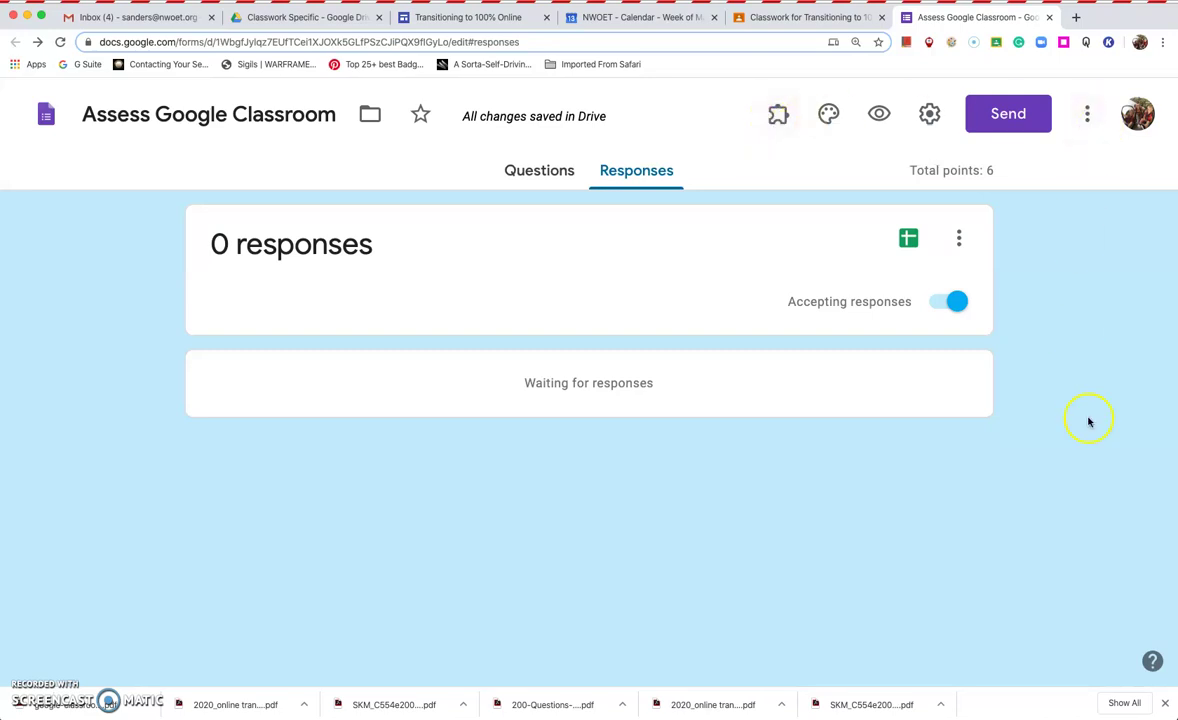
# Review the form's email and embed HTML sending options, then return to the form without sending it.
pyautogui.click(1004, 117)
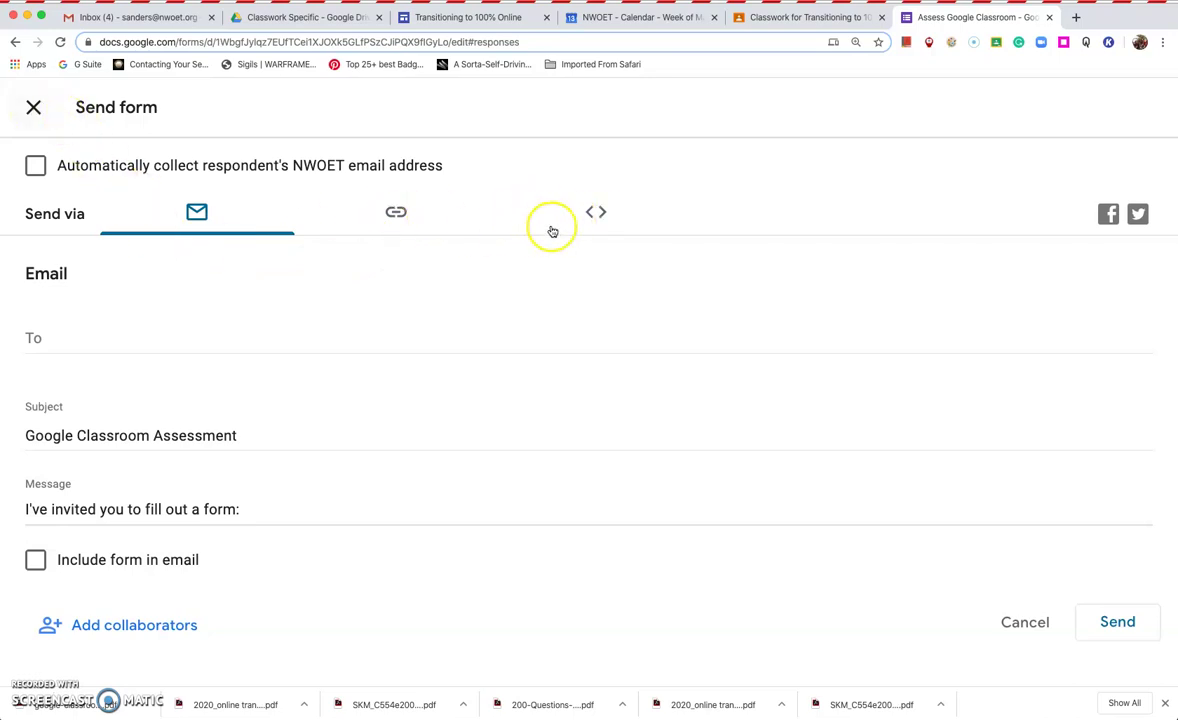
pyautogui.click(612, 214)
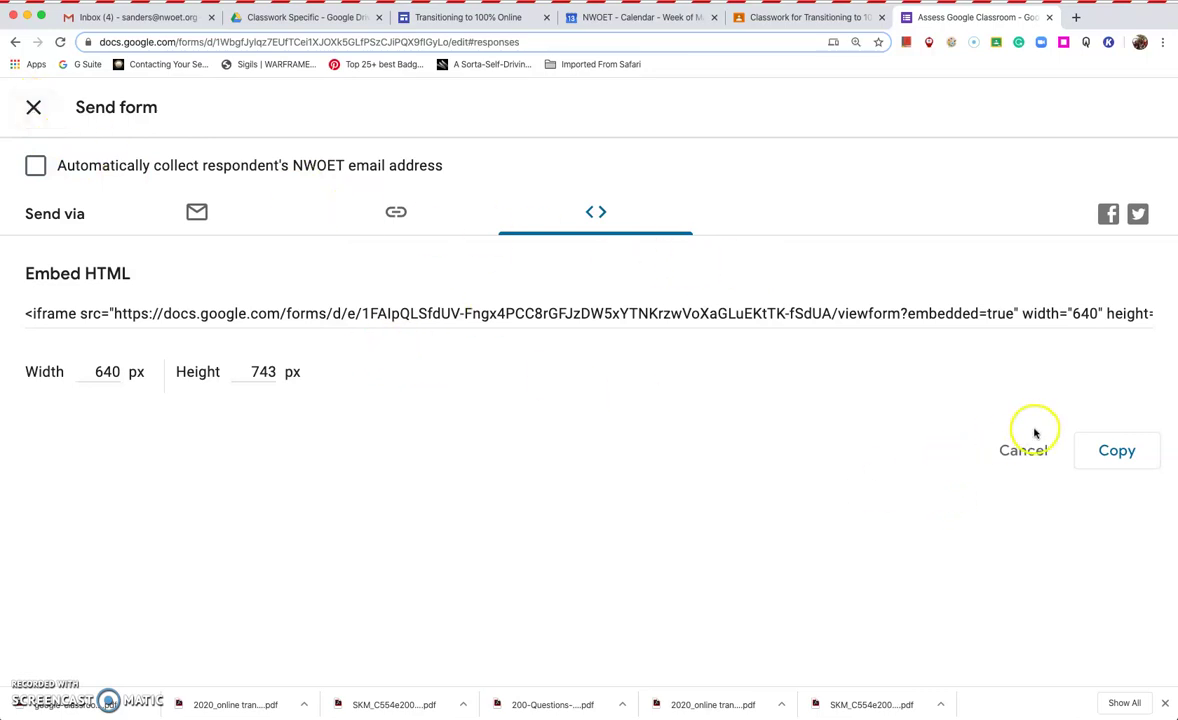
pyautogui.click(33, 107)
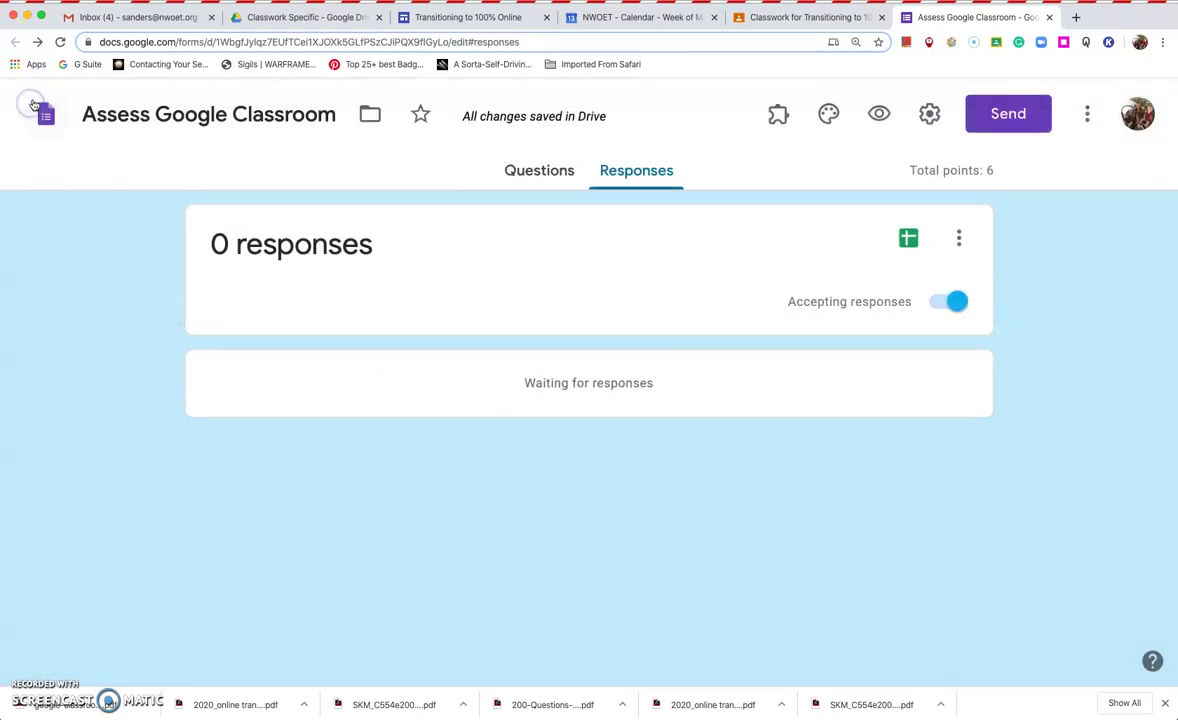
# Close the quiz form, return to Google Classroom and reload the class's classwork page.
pyautogui.click(1047, 18)
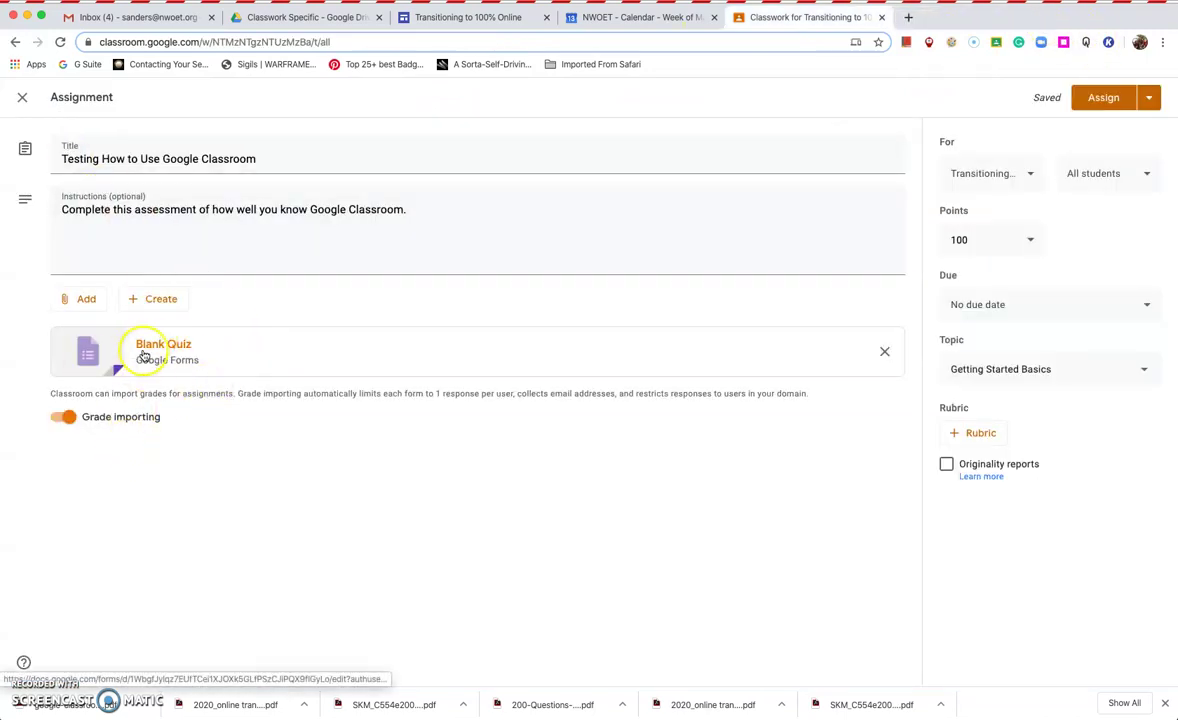
pyautogui.click(60, 42)
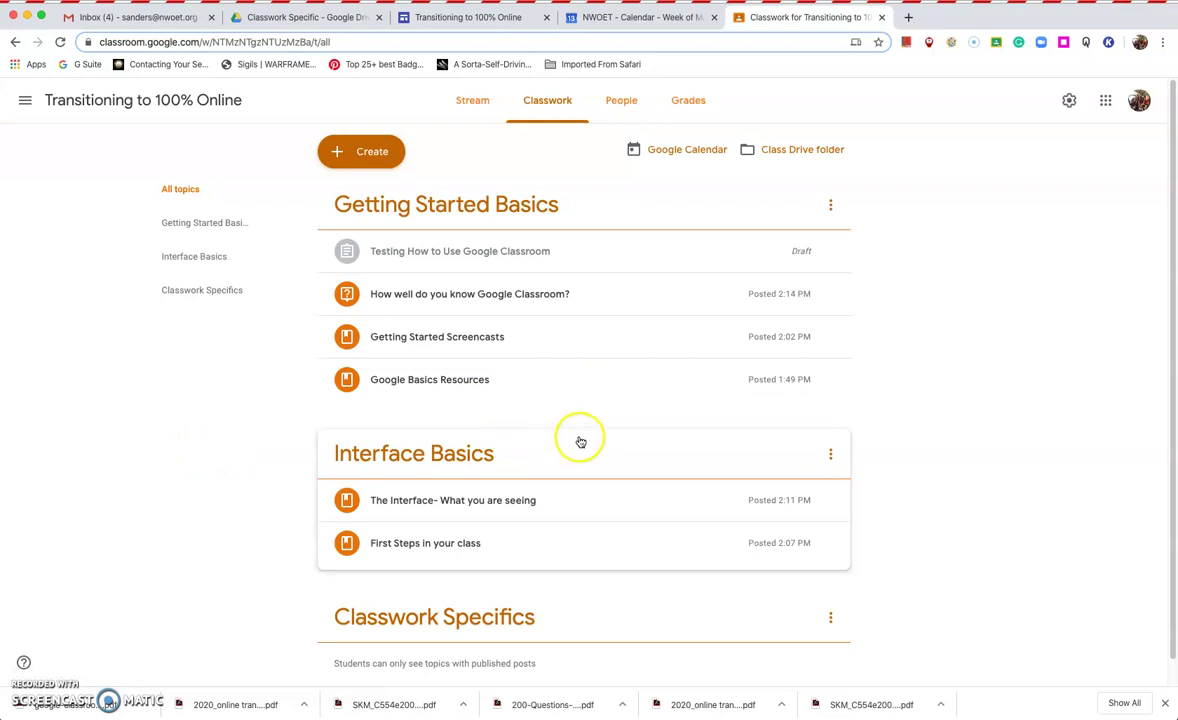
pyautogui.scroll(-1, 578, 442)
pyautogui.scroll(1, 575, 428)
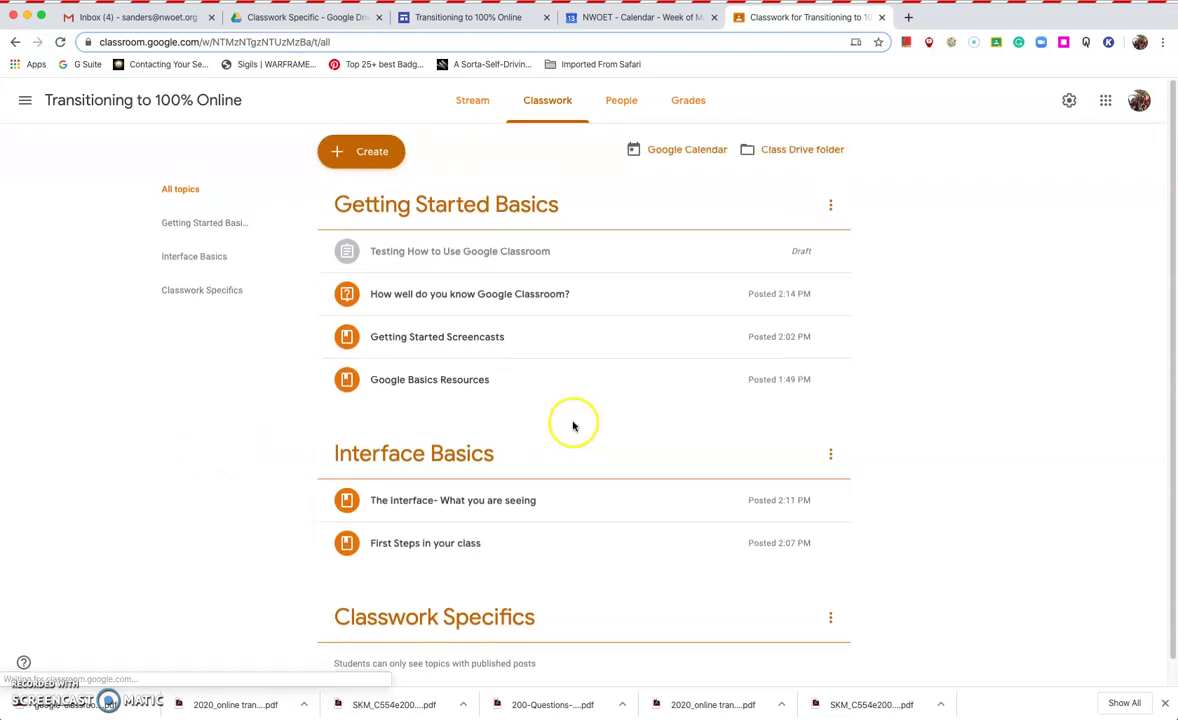
# Open the draft assignment "Testing How to Use Google Classroom" under Getting Started Basics for editing.
pyautogui.click(532, 256)
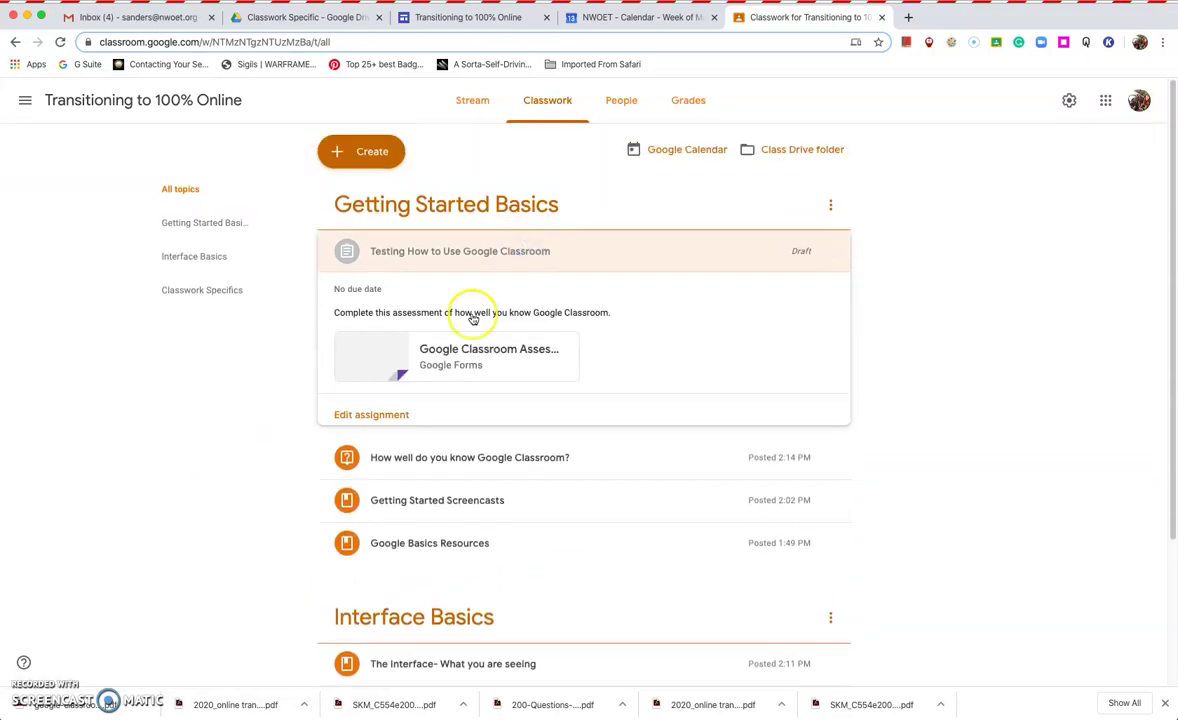
pyautogui.click(830, 252)
pyautogui.click(772, 286)
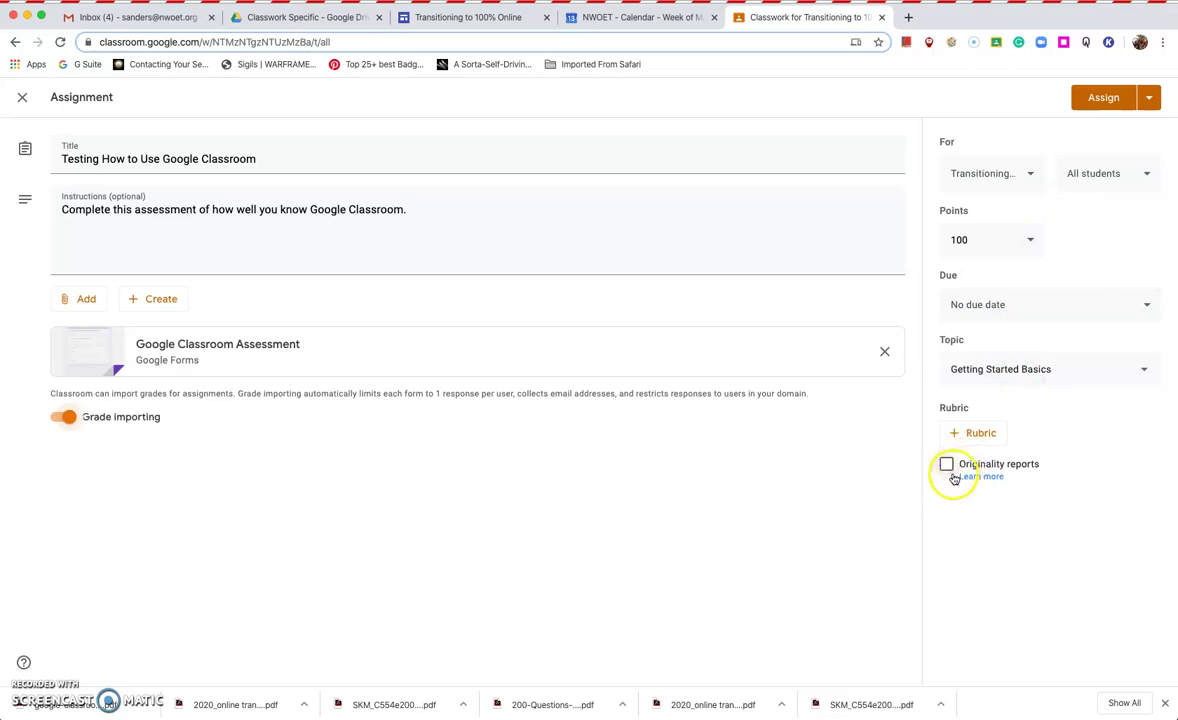
# Assign "Testing How to Use Google Classroom" to all students immediately.
pyautogui.click(1149, 97)
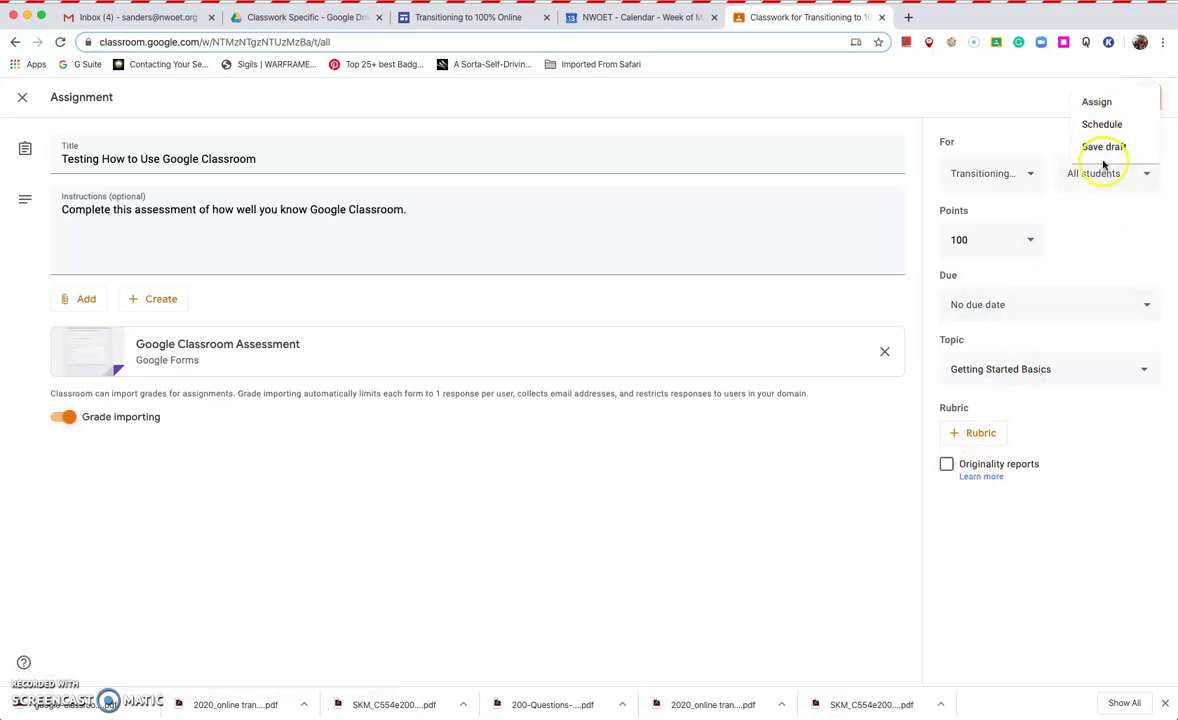
pyautogui.click(1099, 101)
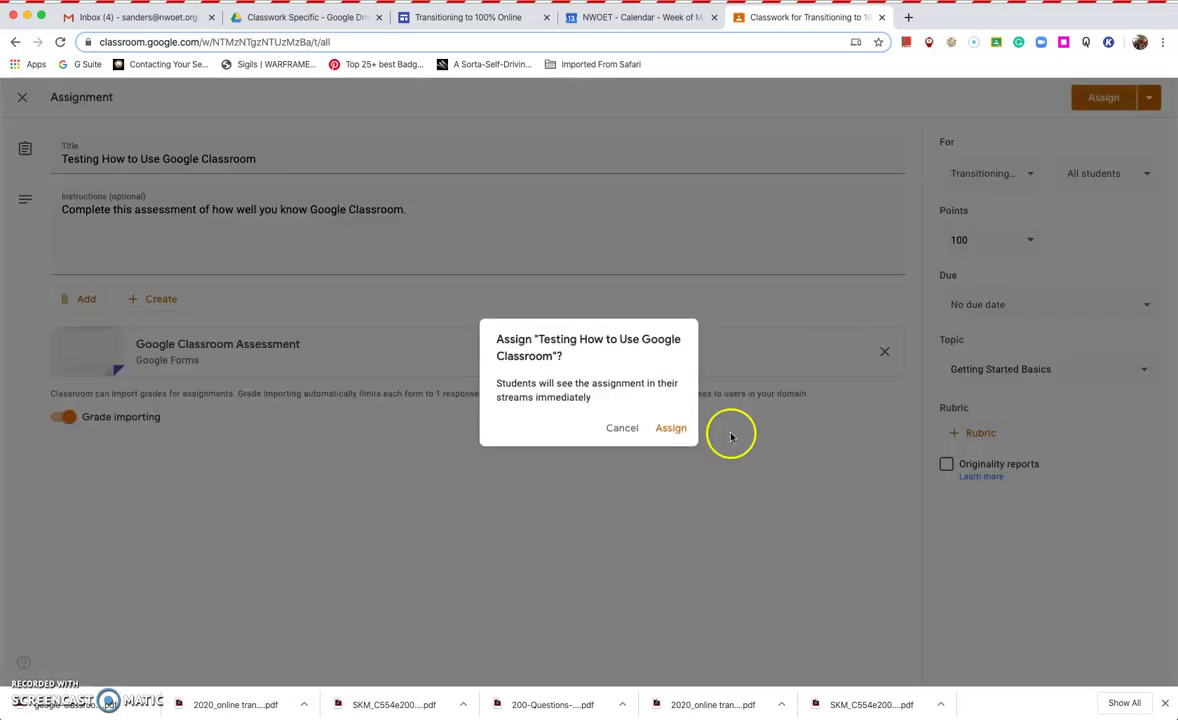
pyautogui.click(670, 427)
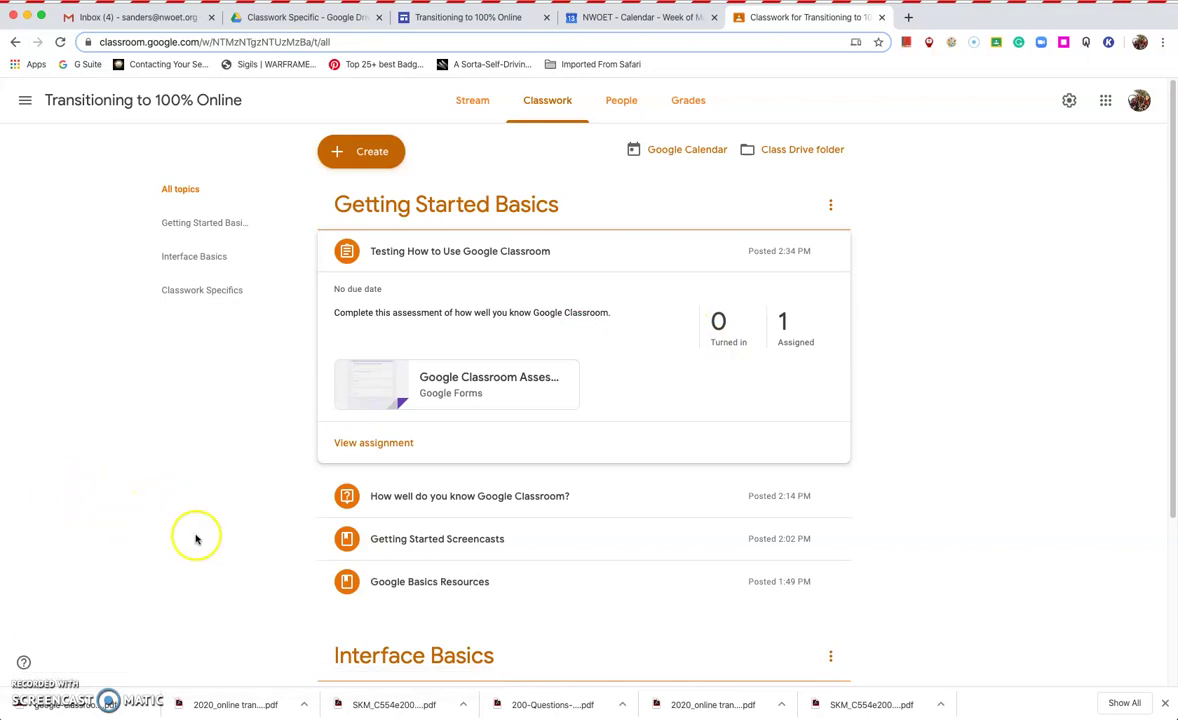
# Show the types of classwork items that can be created for the class.
pyautogui.click(352, 156)
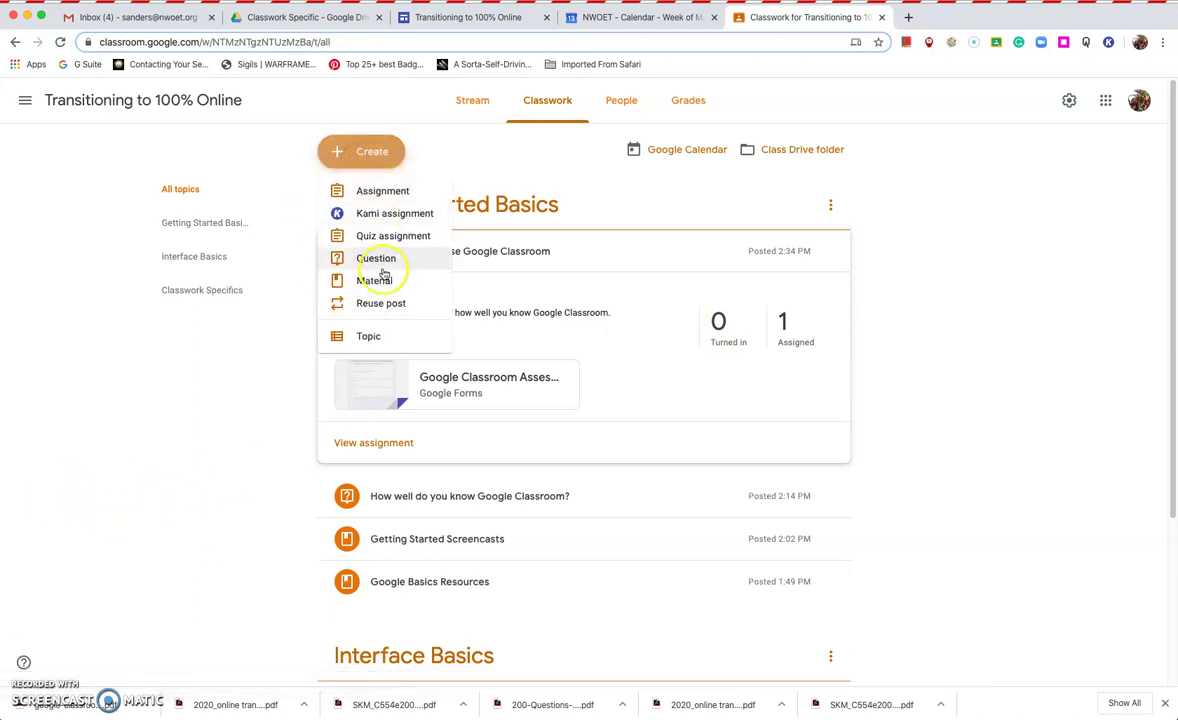